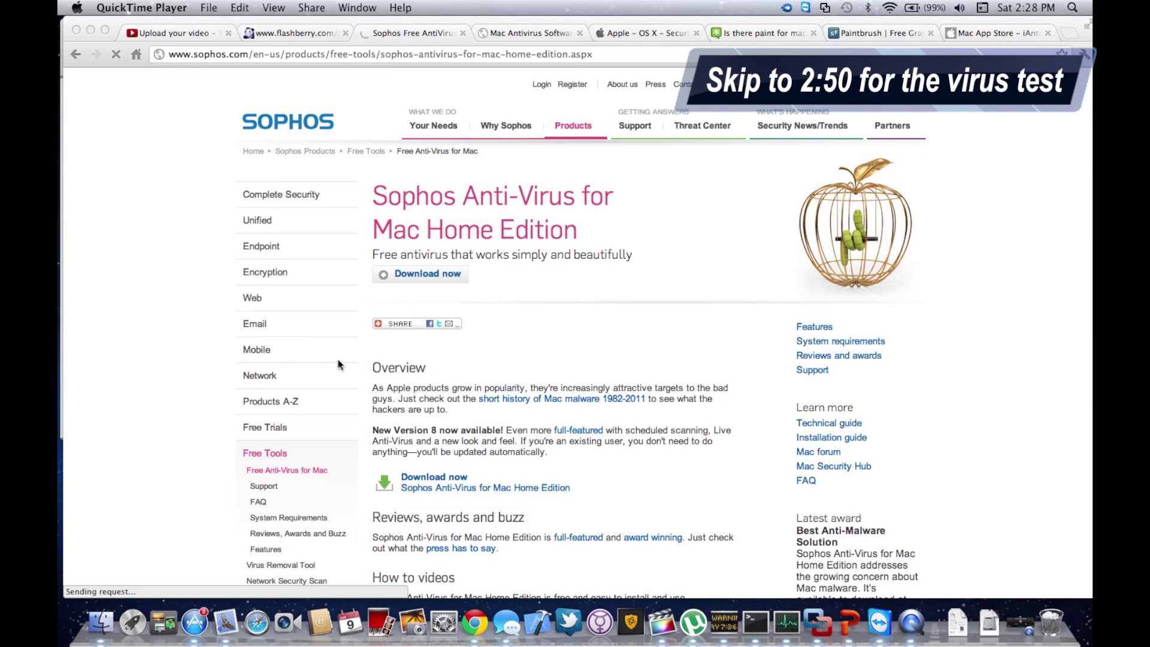
Move the Sophos tab left and download savosx_80_he.dmg, keeping it despite the safety warning
{"action": "left_click", "coordinate": [419, 34]}
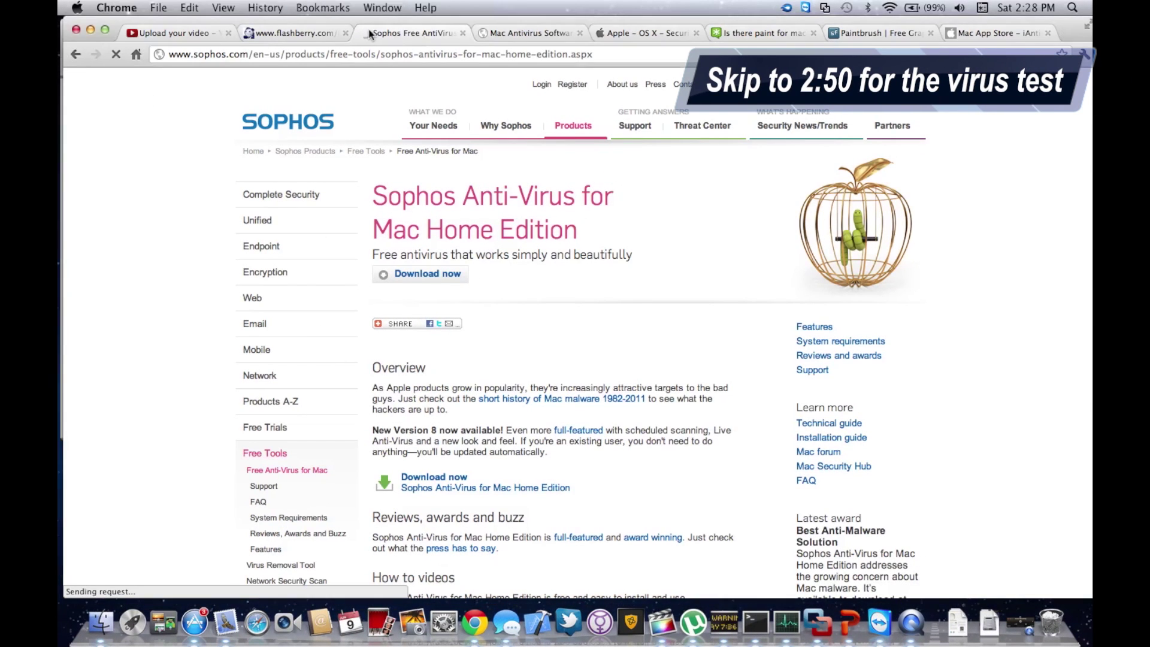
{"action": "left_click_drag", "start_coordinate": [419, 34], "coordinate": [308, 35]}
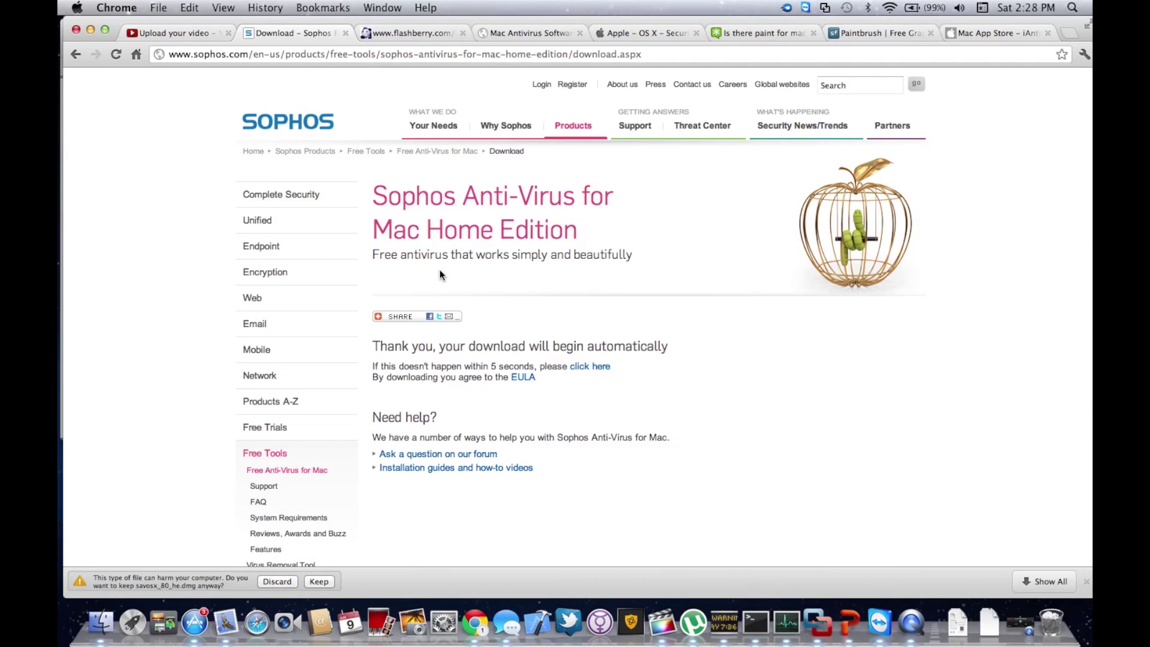
{"action": "left_click", "coordinate": [317, 581]}
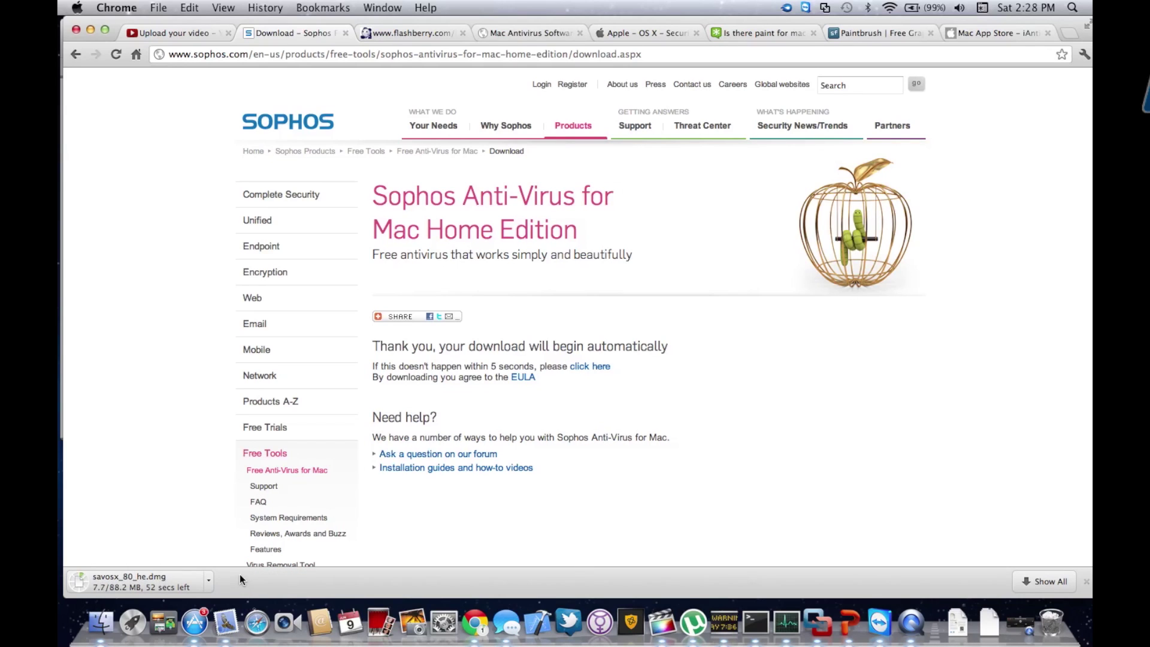
{"action": "left_click", "coordinate": [912, 623]}
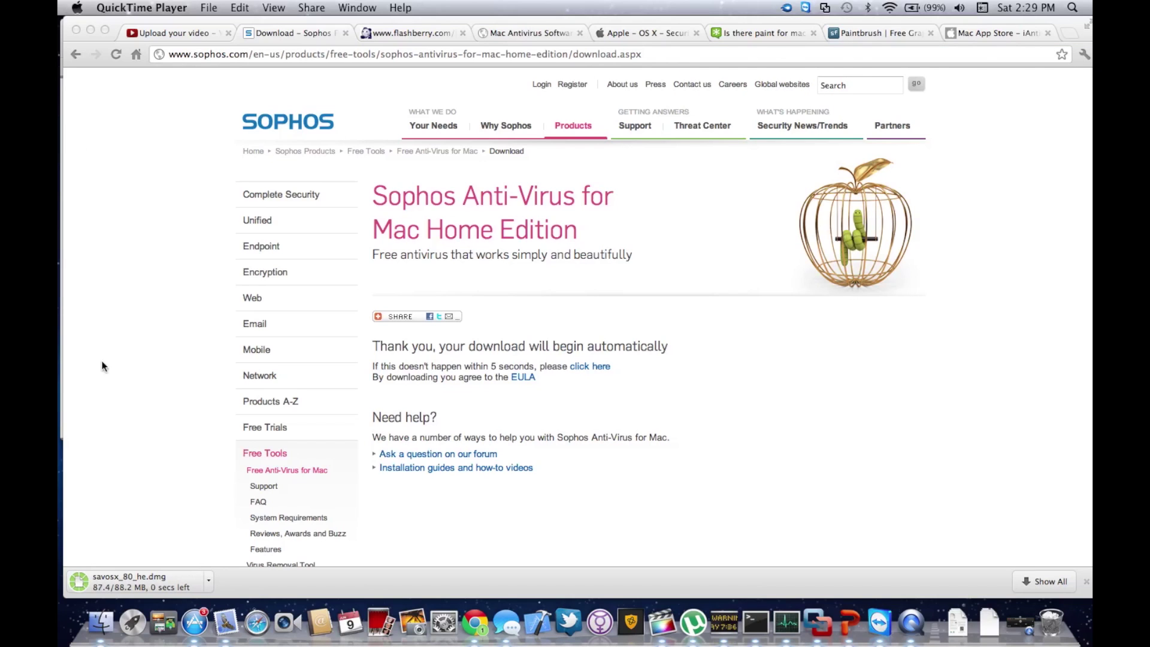
Open the finished savosx_80_he.dmg from the download shelf and skip its verification
{"action": "right_click", "coordinate": [178, 585]}
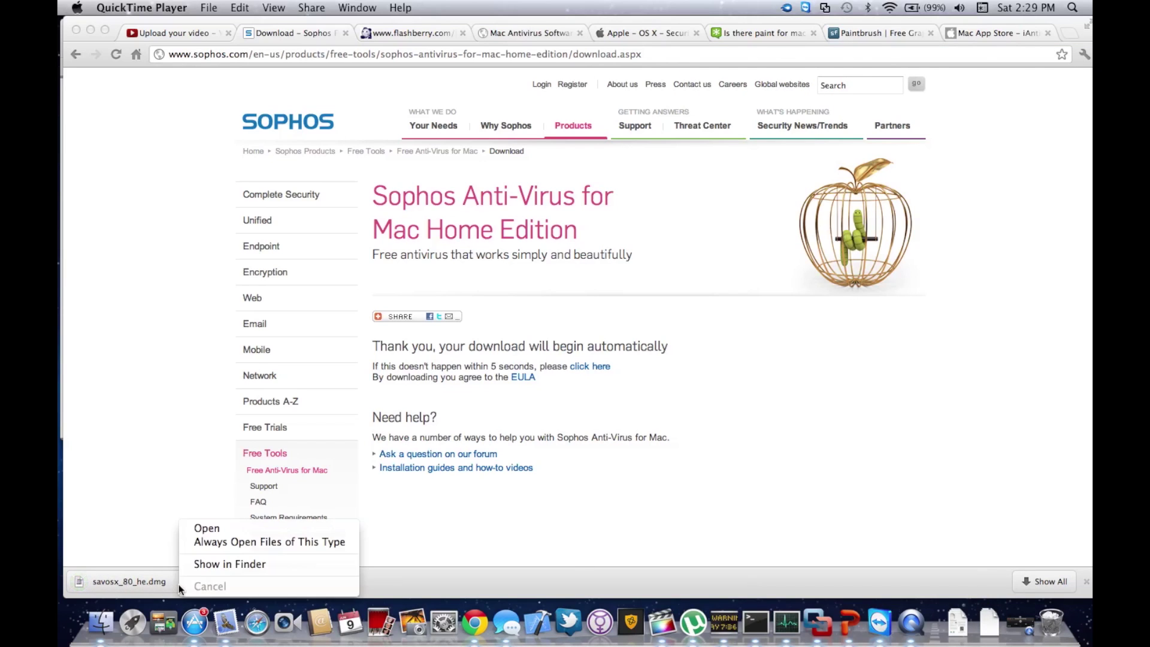
{"action": "left_click", "coordinate": [179, 584]}
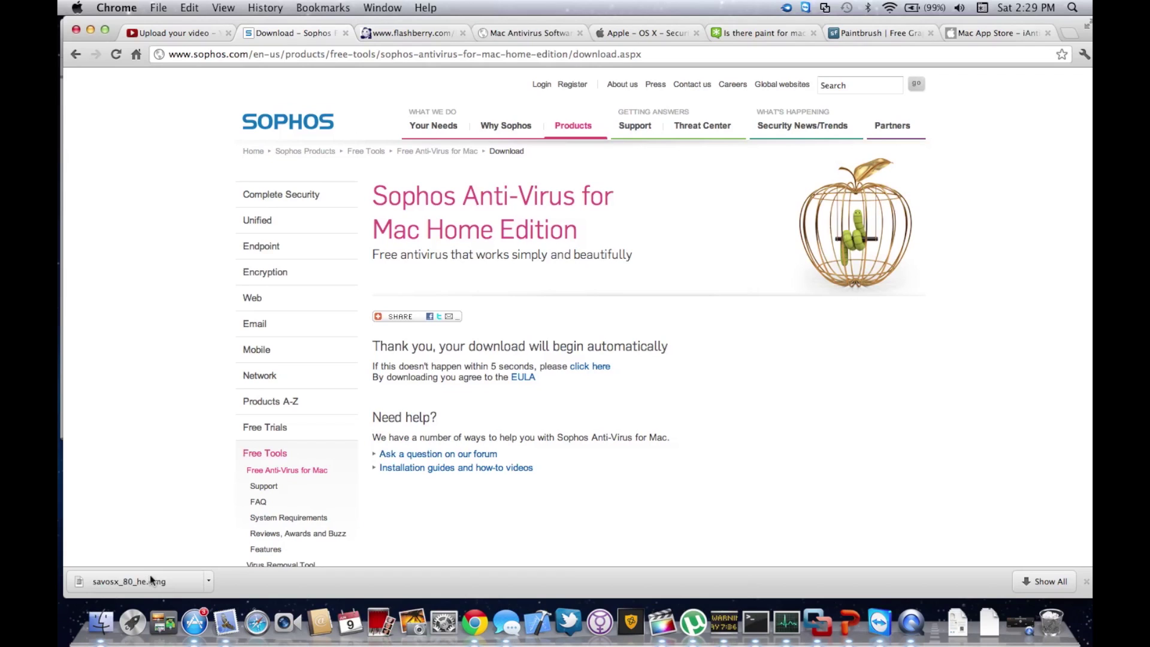
{"action": "left_click", "coordinate": [109, 7]}
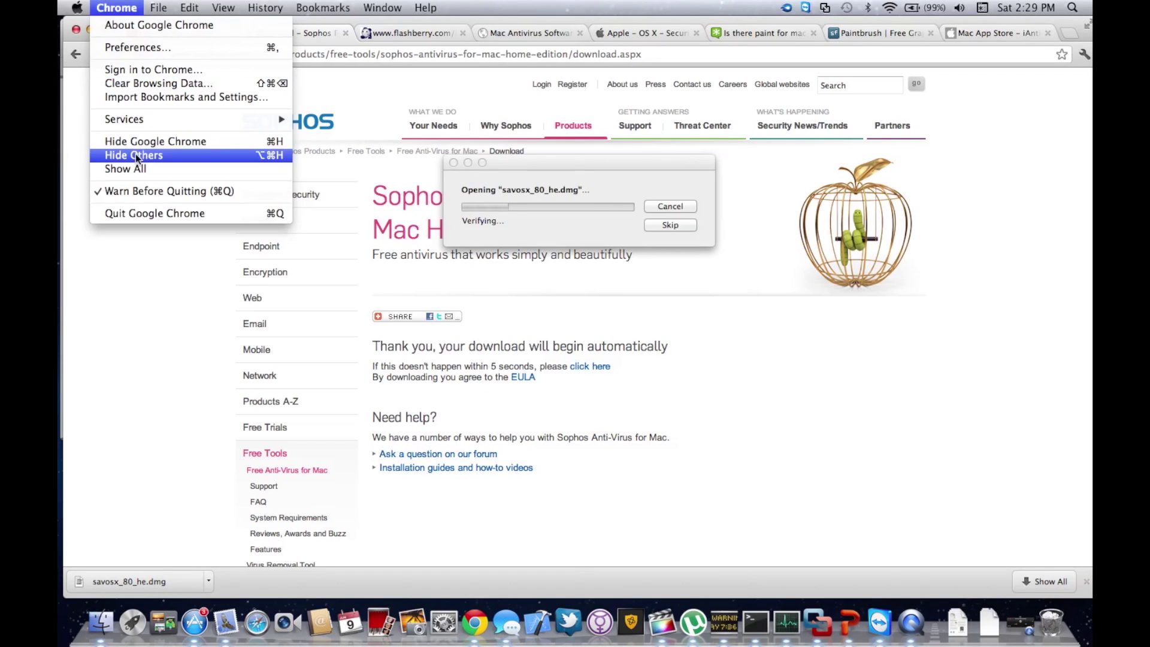
{"action": "left_click", "coordinate": [125, 299]}
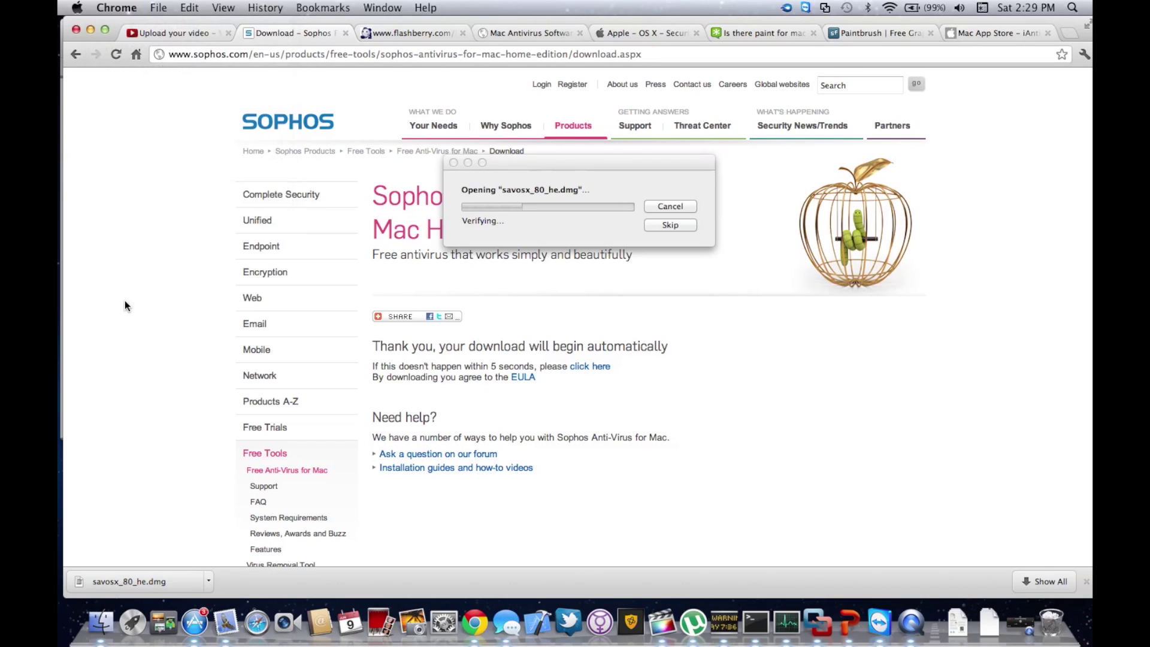
{"action": "left_click", "coordinate": [687, 226]}
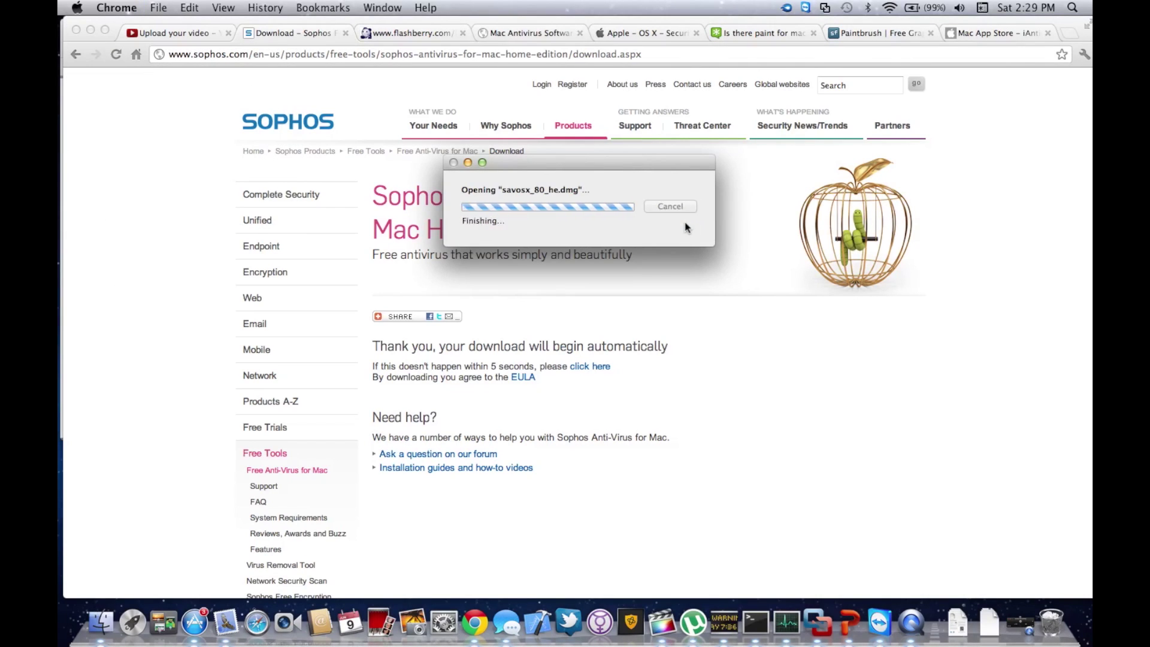
Minimize Chrome and launch Sophos Anti-Virus Home Edition.mpkg from the mounted disk window
{"action": "left_click", "coordinate": [91, 30]}
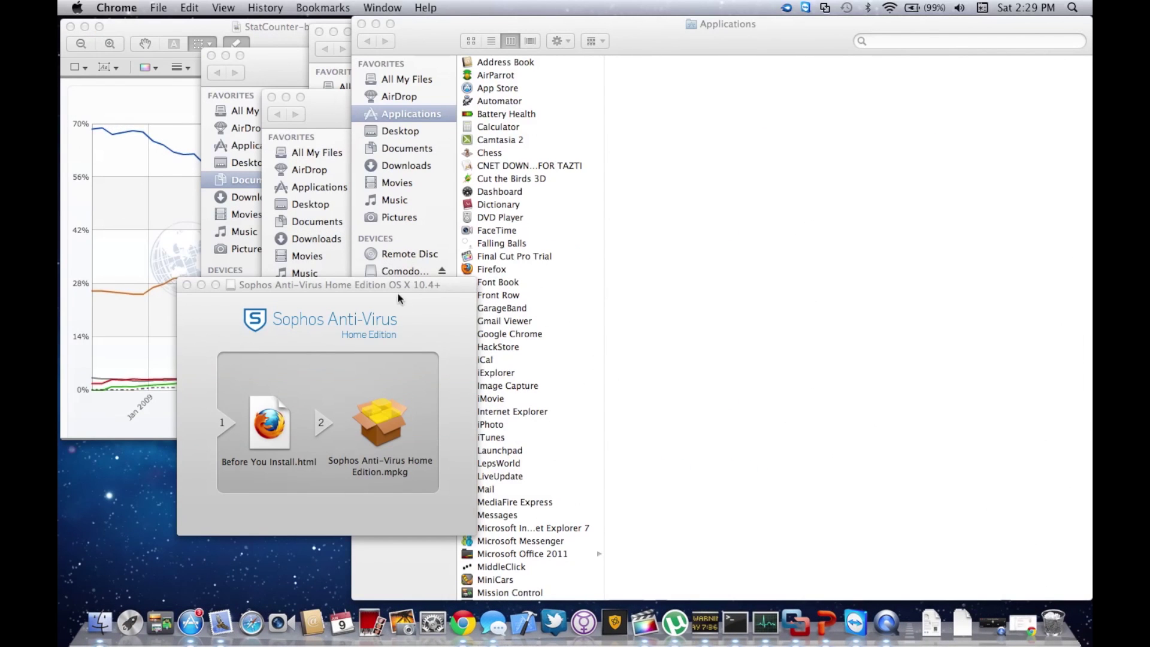
{"action": "left_click_drag", "start_coordinate": [408, 288], "coordinate": [538, 142]}
{"action": "left_click", "coordinate": [404, 268]}
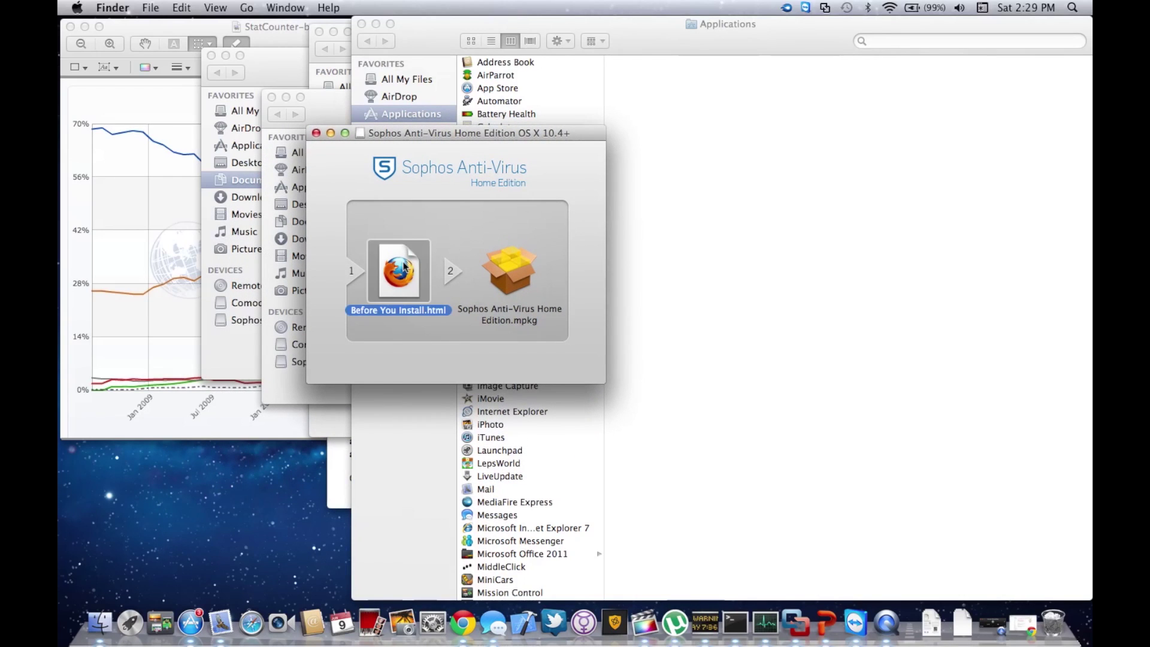
{"action": "double_click", "coordinate": [500, 279]}
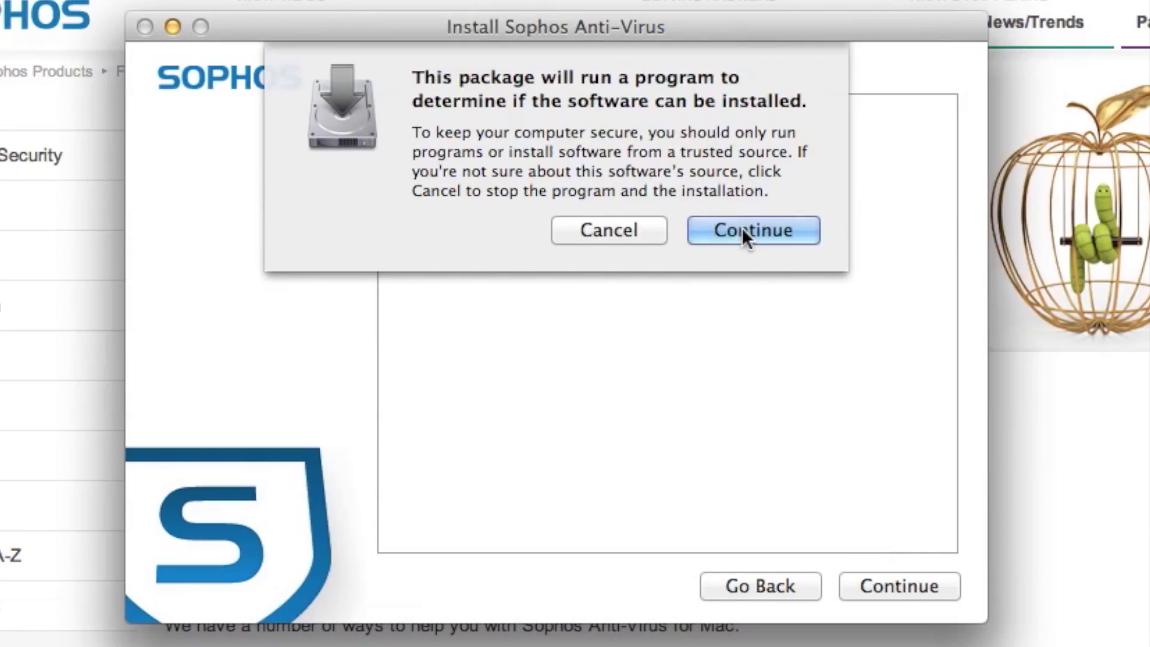
Allow the installer to run and continue through the Introduction and Read Me panes
{"action": "left_click", "coordinate": [731, 171]}
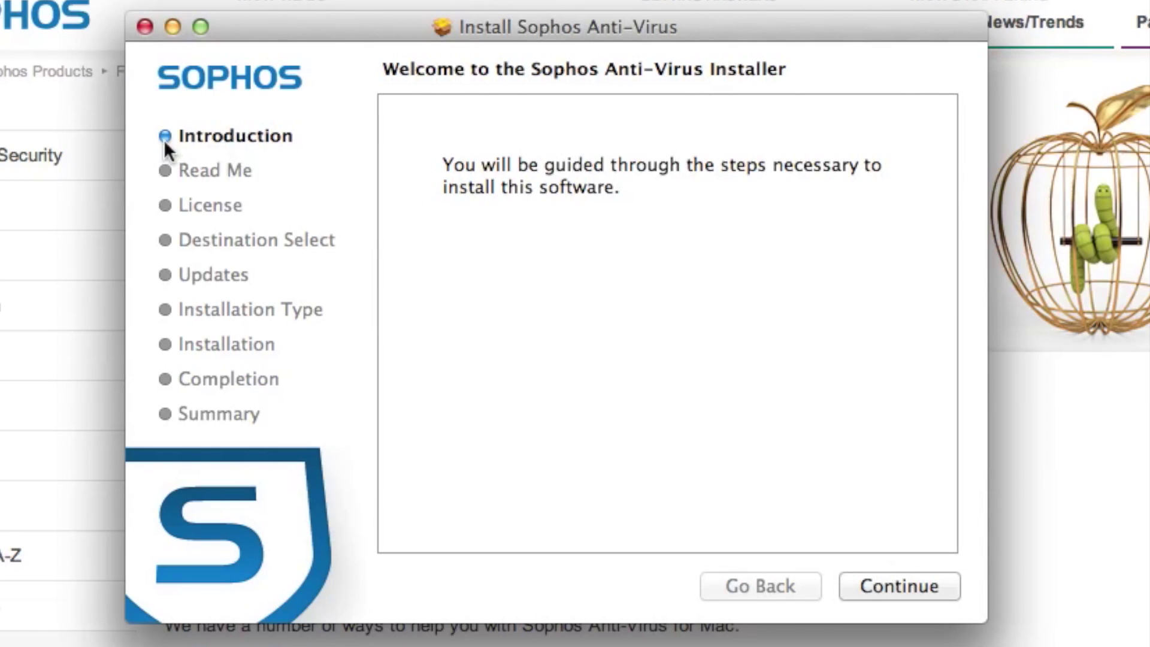
{"action": "left_click", "coordinate": [912, 587]}
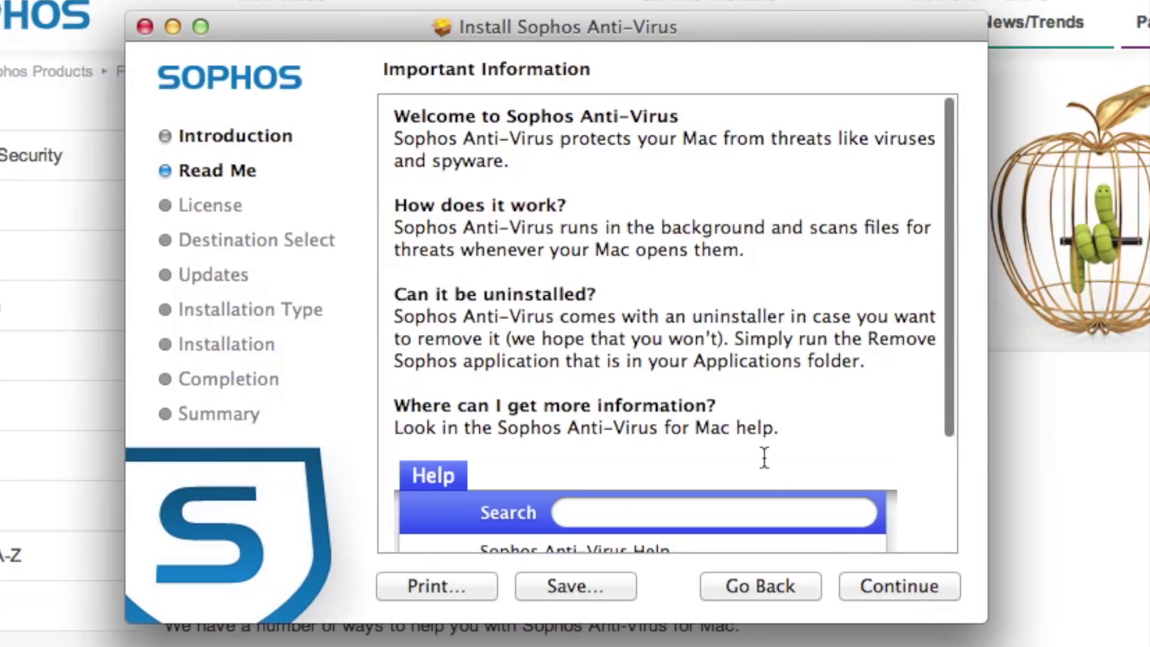
{"action": "scroll", "coordinate": [724, 416], "scroll_direction": "down", "scroll_amount": 5}
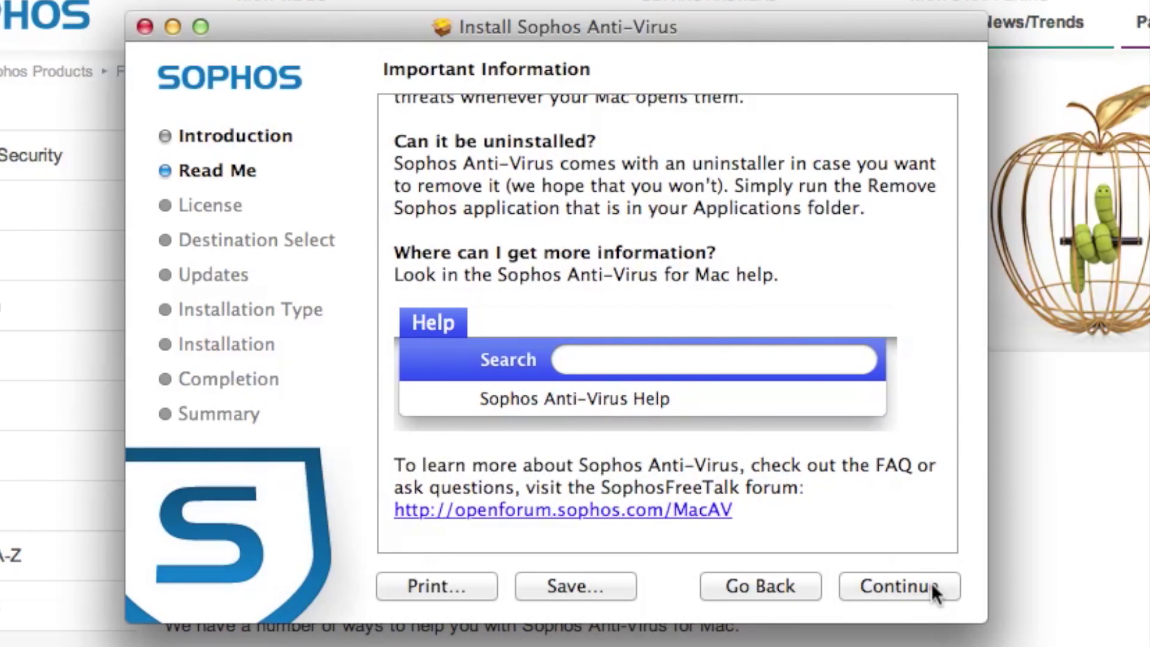
{"action": "left_click", "coordinate": [932, 585]}
Accept the software license agreement and continue past the Updates step
{"action": "scroll", "coordinate": [862, 473], "scroll_direction": "down", "scroll_amount": 20}
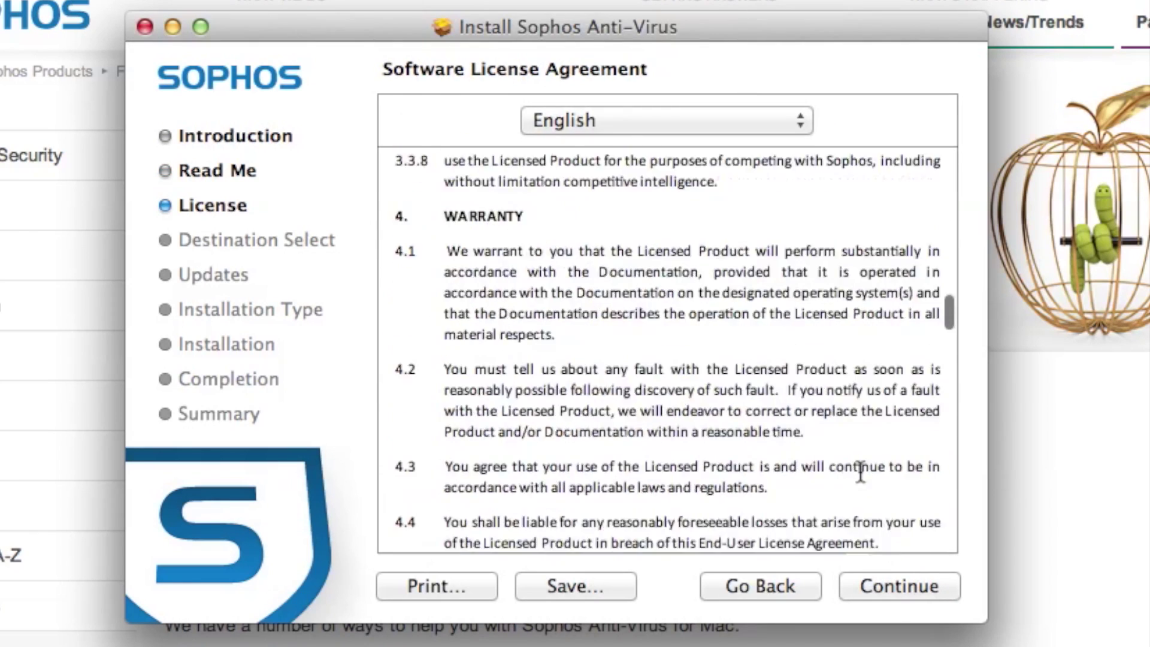
{"action": "scroll", "coordinate": [862, 474], "scroll_direction": "down", "scroll_amount": 5}
{"action": "left_click", "coordinate": [894, 582]}
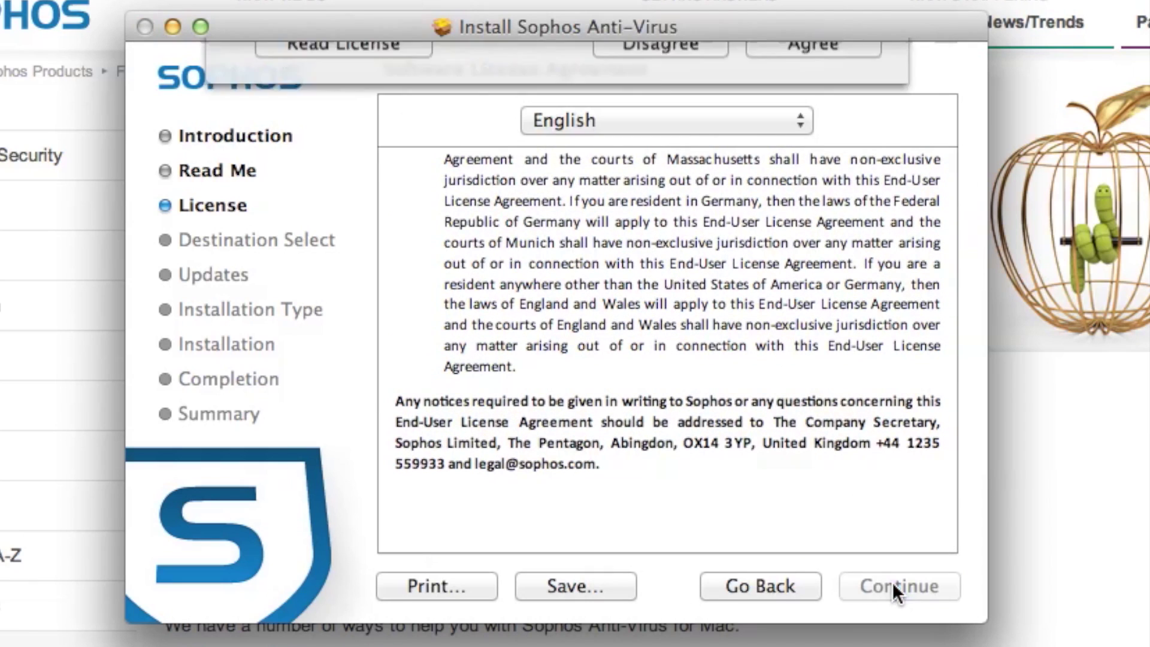
{"action": "left_click", "coordinate": [822, 247]}
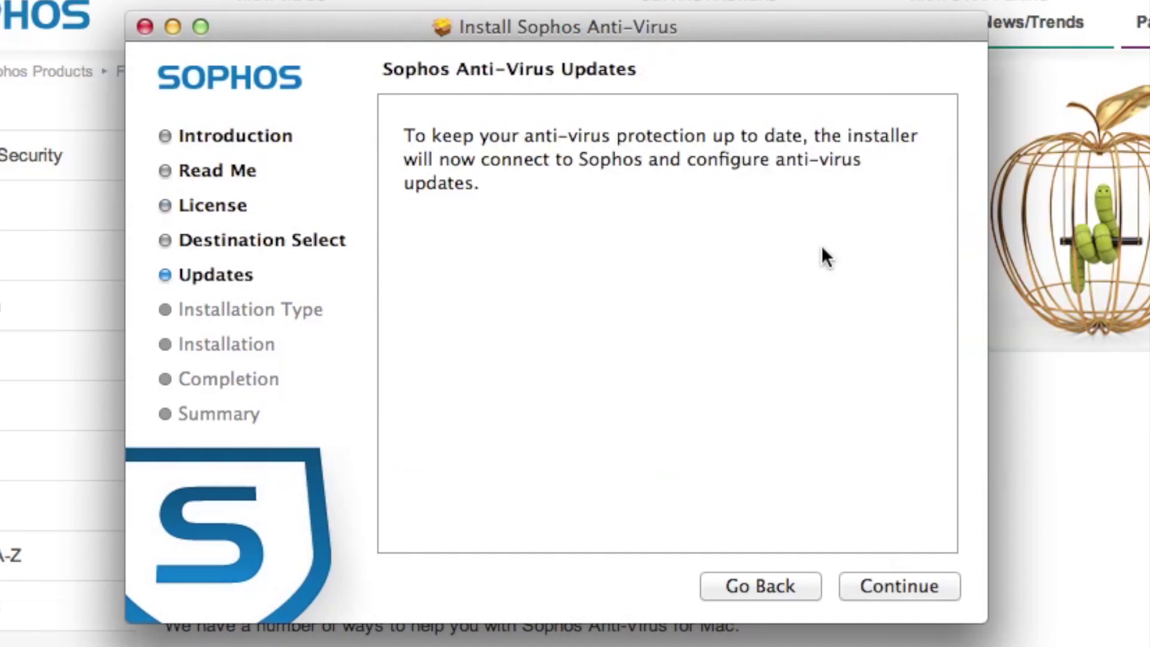
{"action": "left_click", "coordinate": [894, 586]}
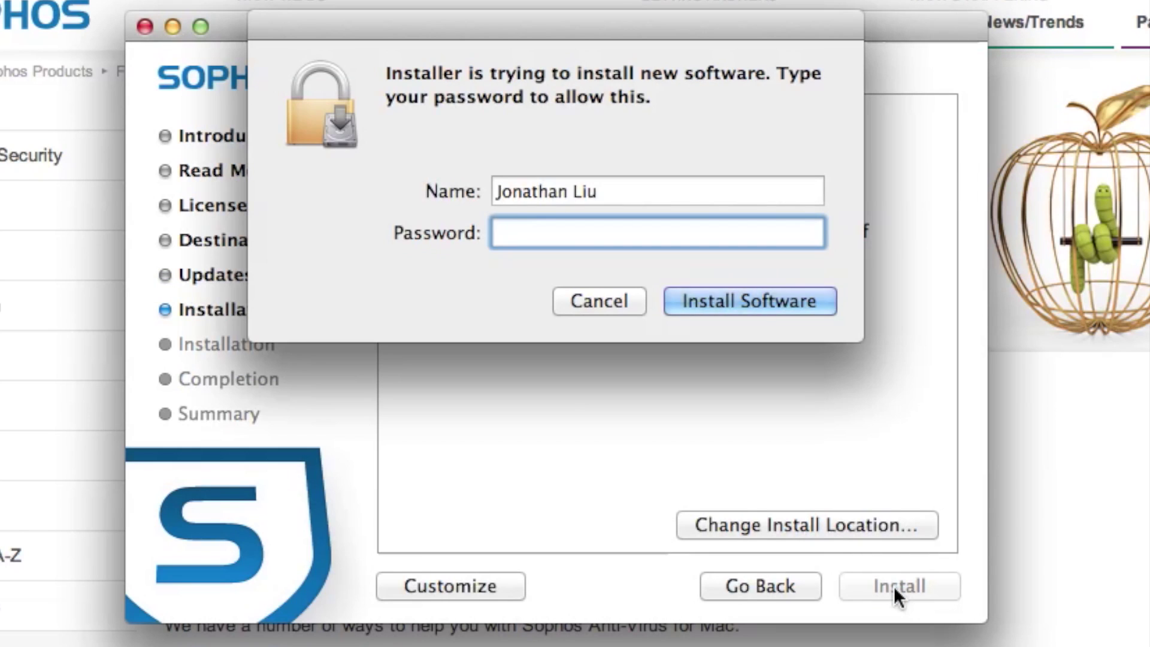
Enter the administrator password to install Sophos Anti-Virus through to the Completion page
{"action": "type", "text": "••••••••••"}
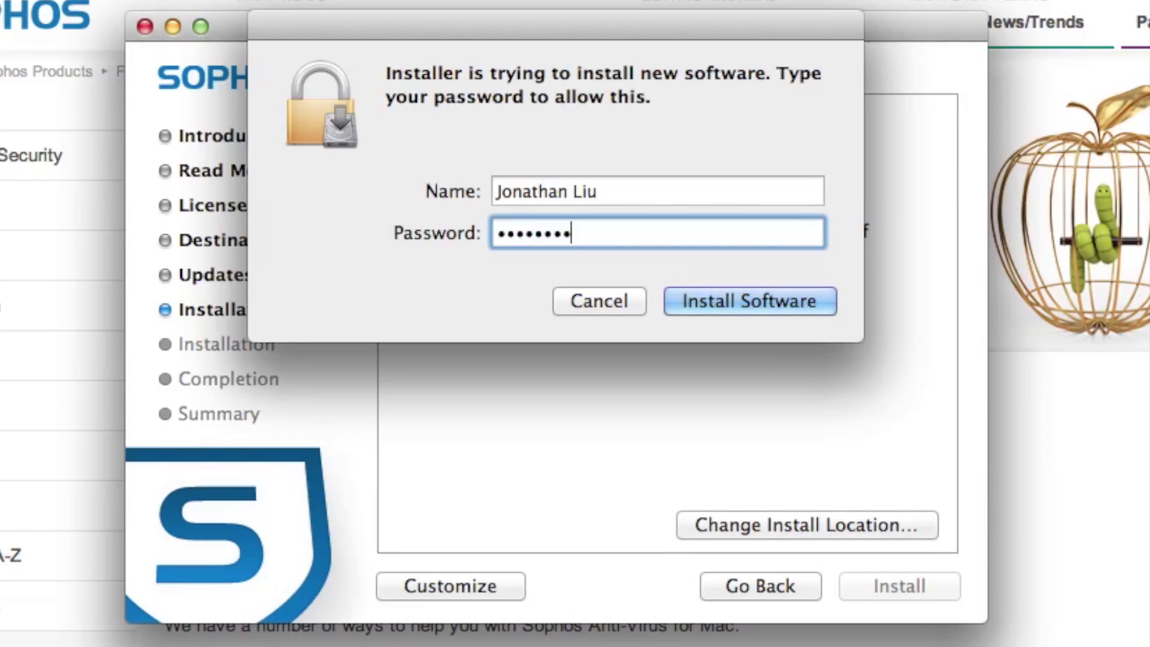
{"action": "key", "text": "Return"}
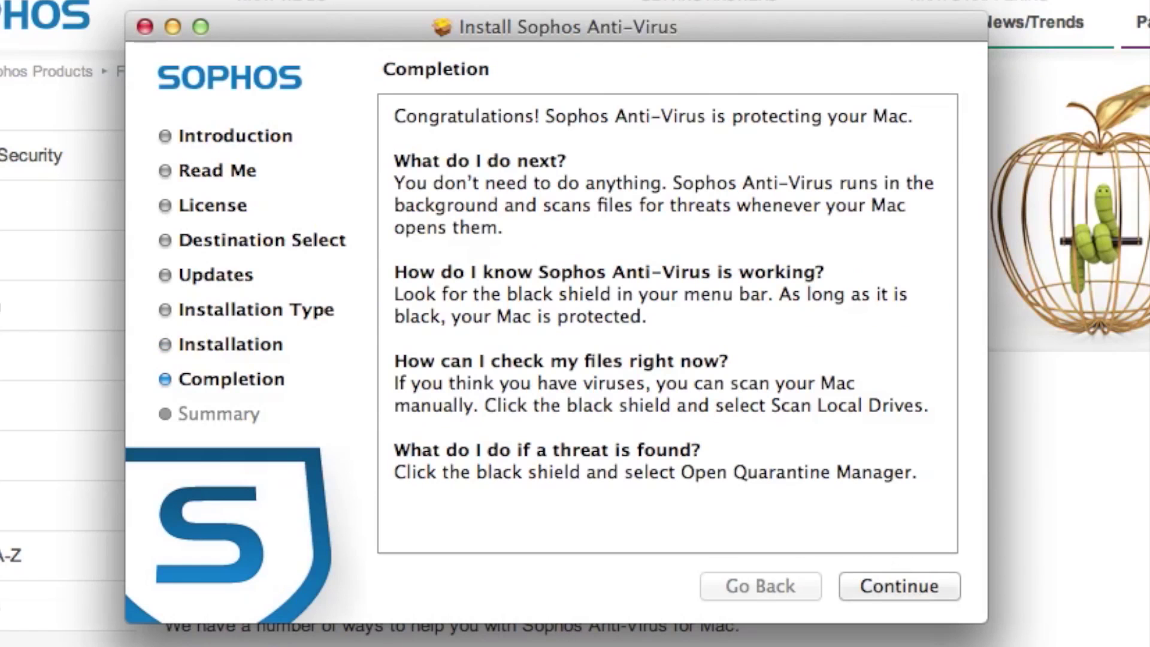
Close the finished installer and launch Sophos Anti-Virus from page two of Launchpad
{"action": "left_click", "coordinate": [885, 593]}
{"action": "left_click", "coordinate": [886, 593]}
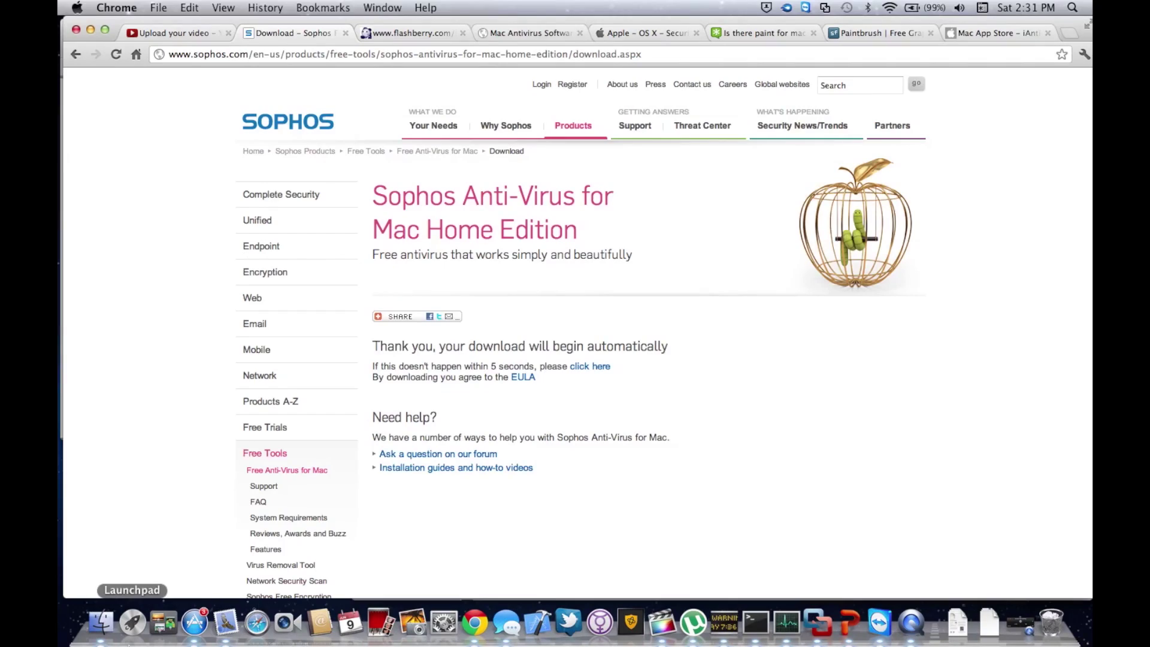
{"action": "left_click", "coordinate": [133, 622]}
{"action": "scroll", "coordinate": [345, 526], "scroll_direction": "right", "scroll_amount": 3}
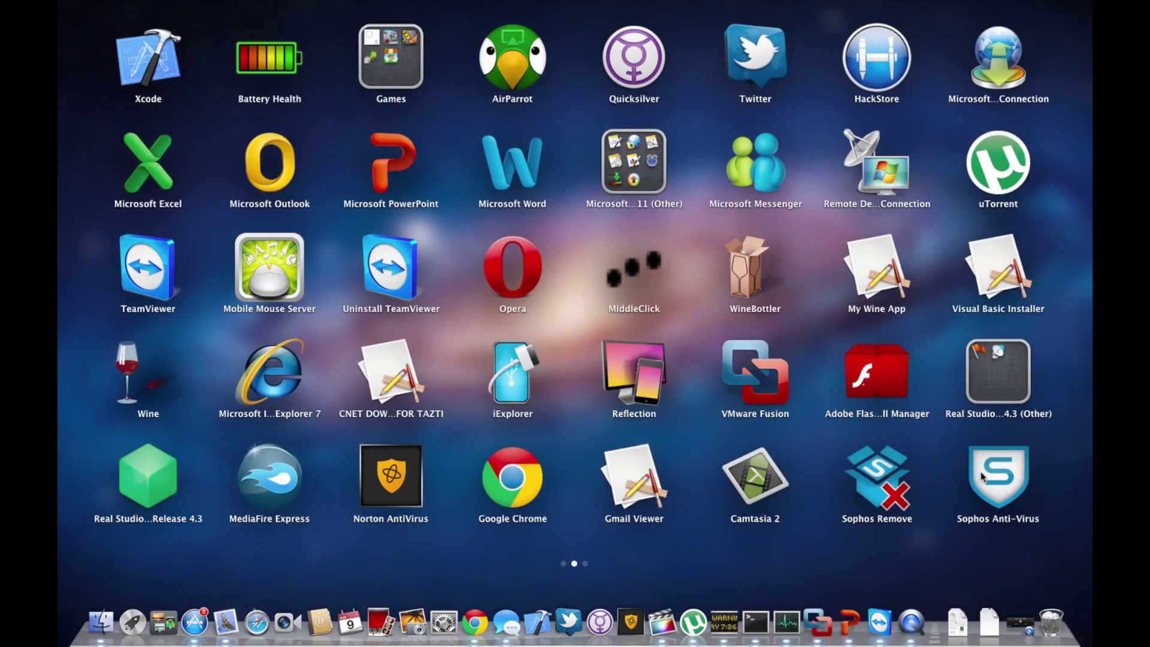
{"action": "left_click", "coordinate": [981, 472]}
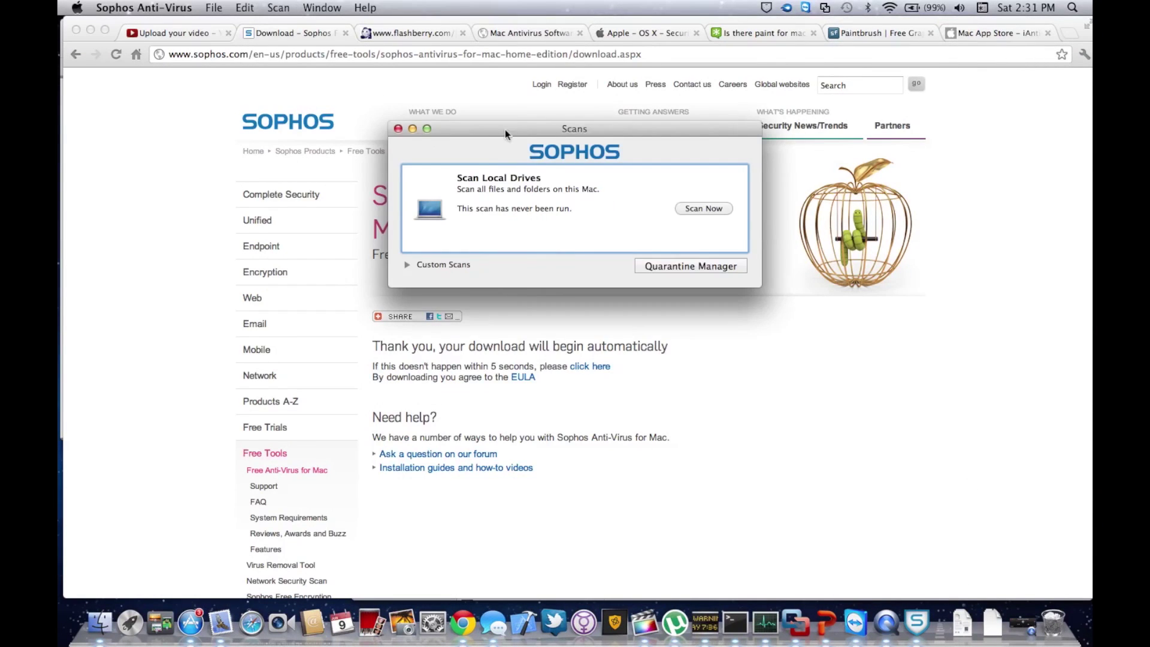
Nudge the Scans window up, expand and collapse the empty Custom Scans list, then return to Chrome
{"action": "left_click_drag", "start_coordinate": [522, 141], "coordinate": [523, 133]}
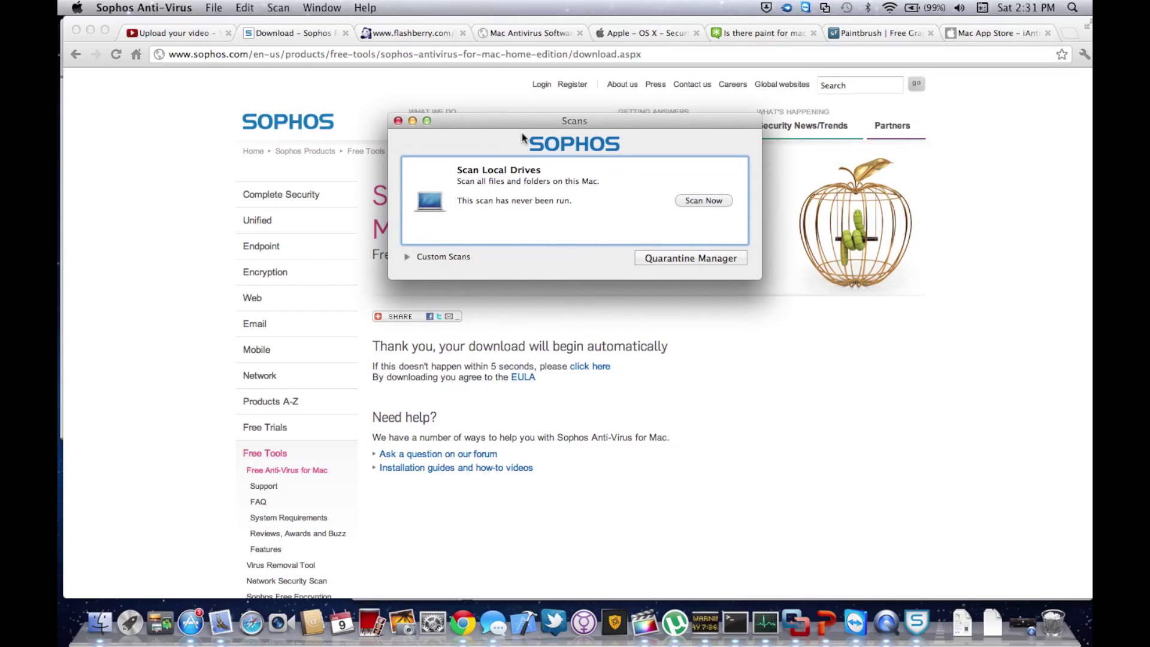
{"action": "left_click", "coordinate": [406, 257]}
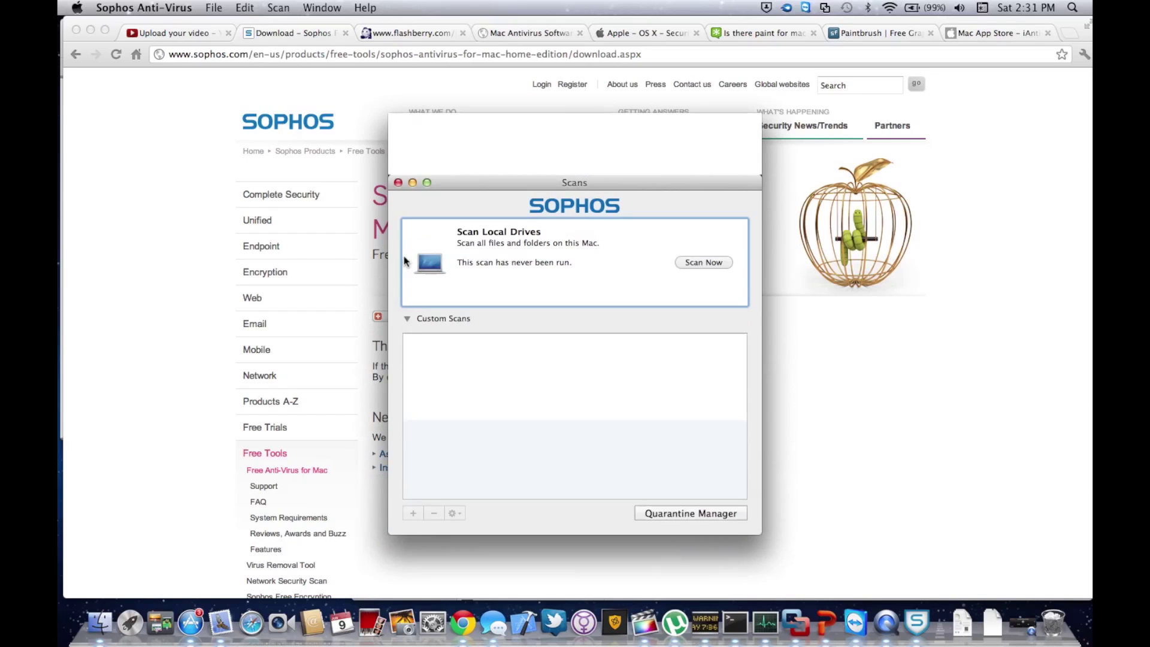
{"action": "left_click", "coordinate": [406, 257]}
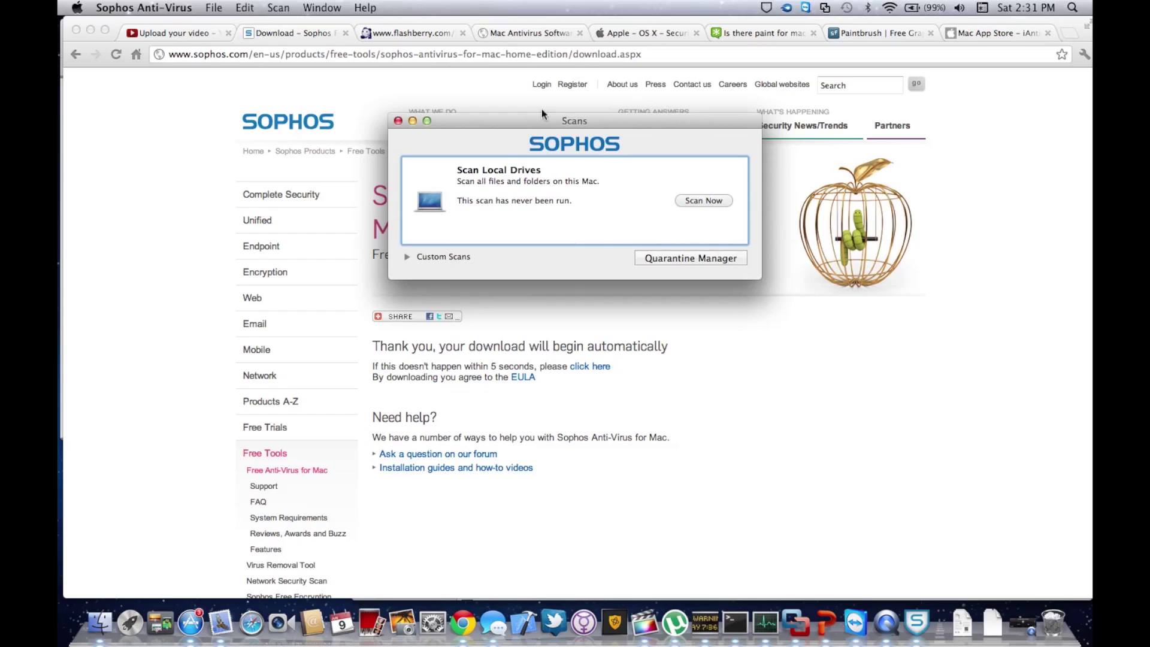
{"action": "left_click", "coordinate": [588, 45]}
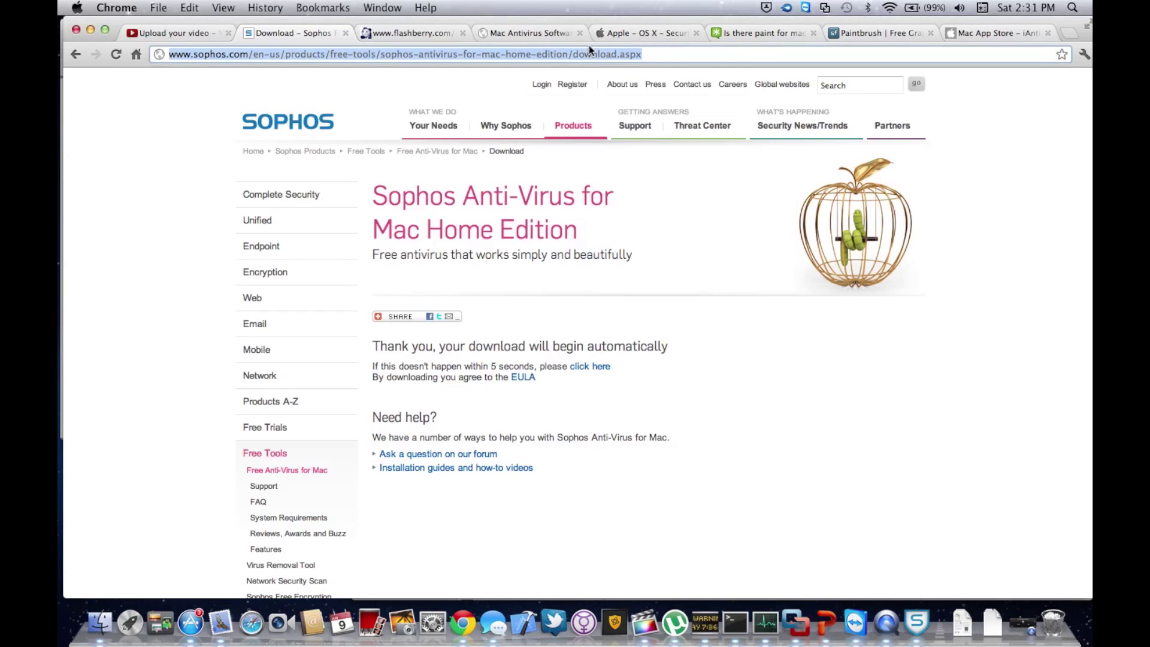
Search the web for 'eciar test file' and bring up the EICAR site
{"action": "type", "text": "eciar"}
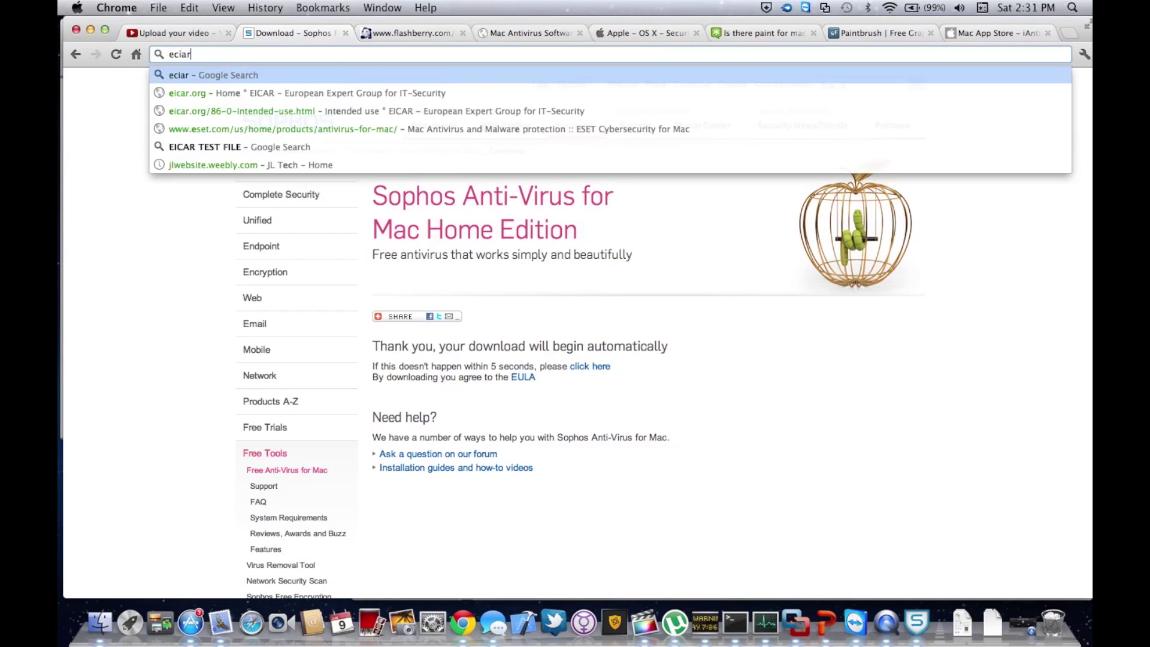
{"action": "type", "text": " test file"}
{"action": "key", "text": "Return"}
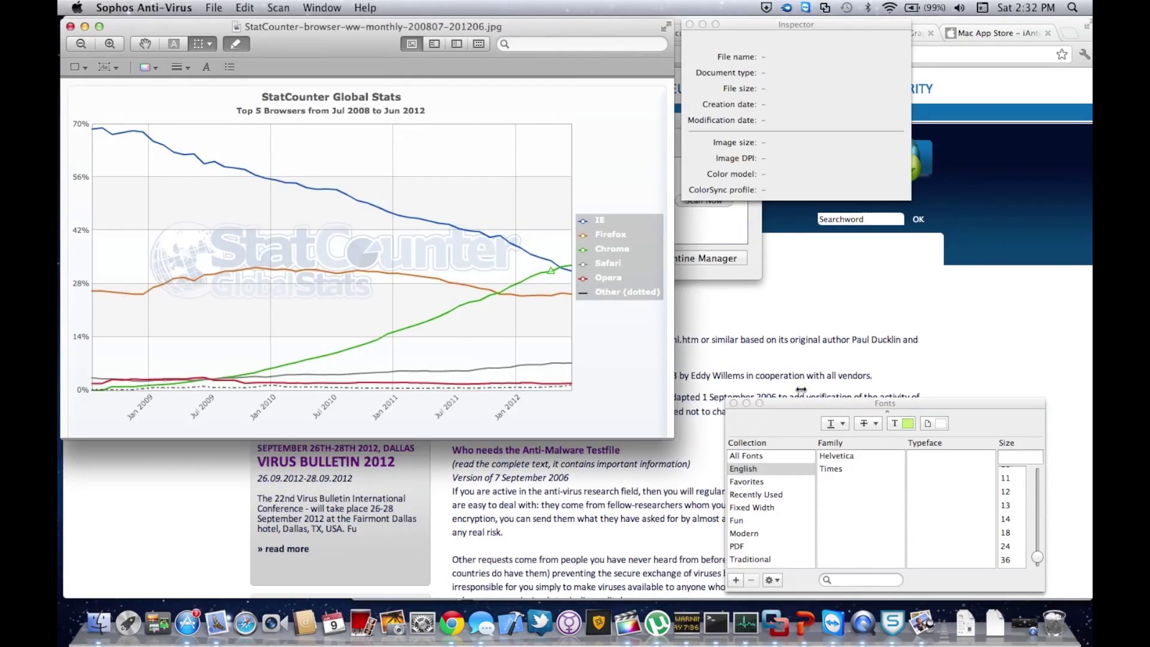
{"action": "left_click", "coordinate": [701, 392]}
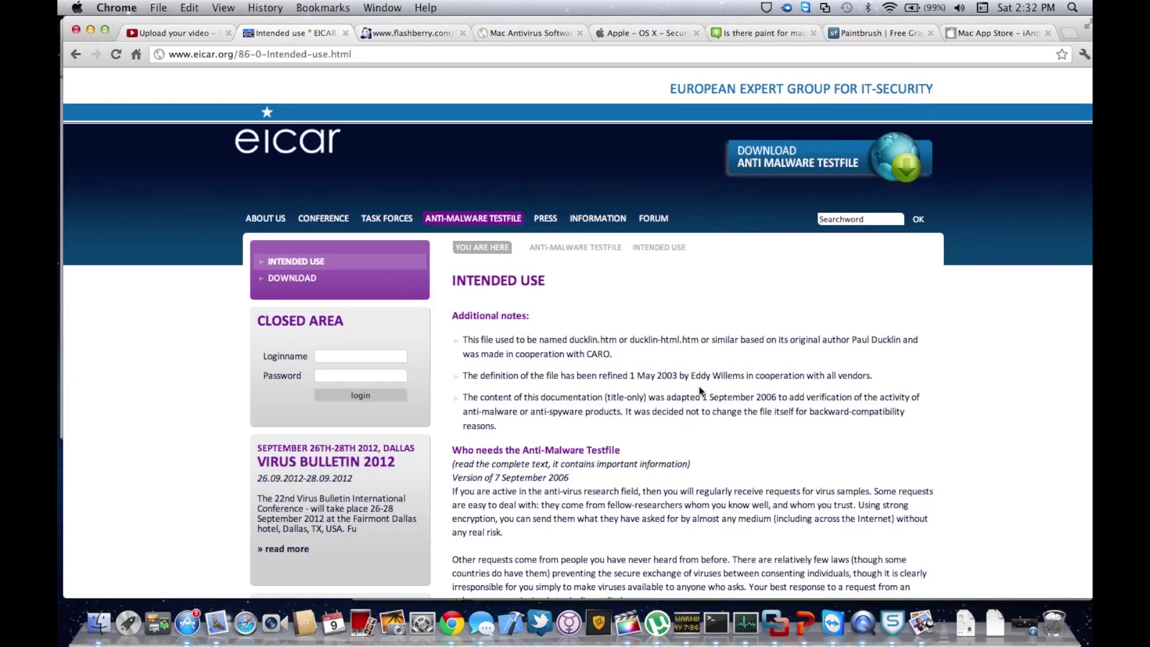
{"action": "scroll", "coordinate": [568, 393], "scroll_direction": "down", "scroll_amount": 4}
{"action": "scroll", "coordinate": [568, 393], "scroll_direction": "down", "scroll_amount": 5}
{"action": "scroll", "coordinate": [567, 390], "scroll_direction": "up", "scroll_amount": 10}
Download the eicar.com.txt test file from the EICAR download page
{"action": "left_click", "coordinate": [309, 281]}
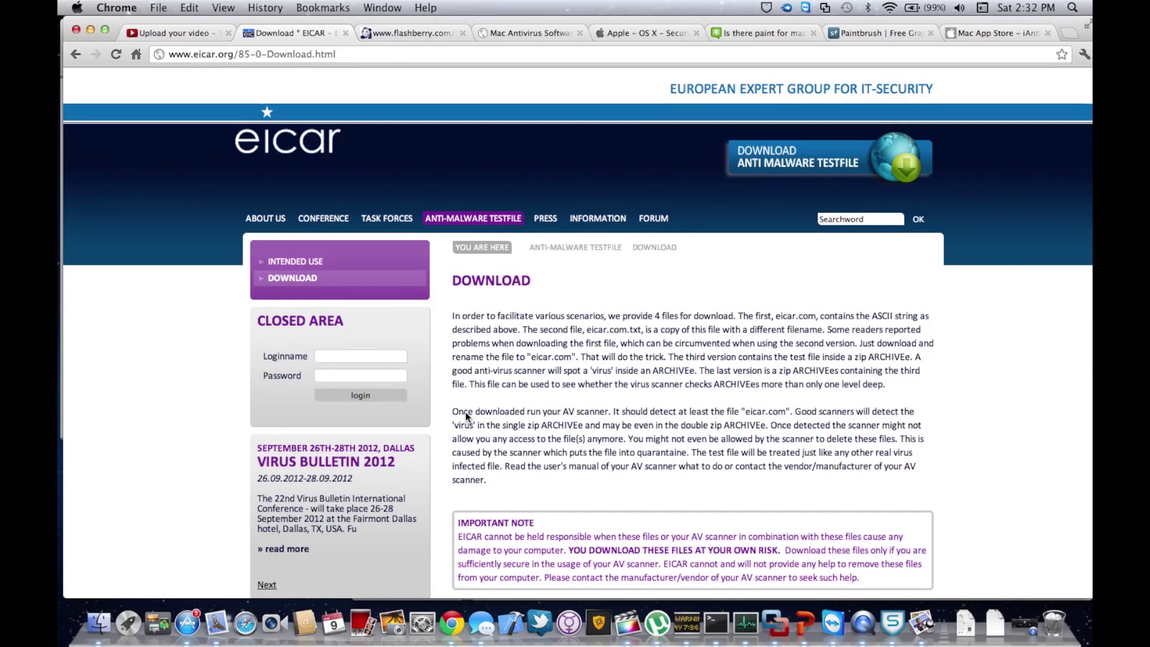
{"action": "scroll", "coordinate": [465, 411], "scroll_direction": "down", "scroll_amount": 5}
{"action": "left_click", "coordinate": [566, 389]}
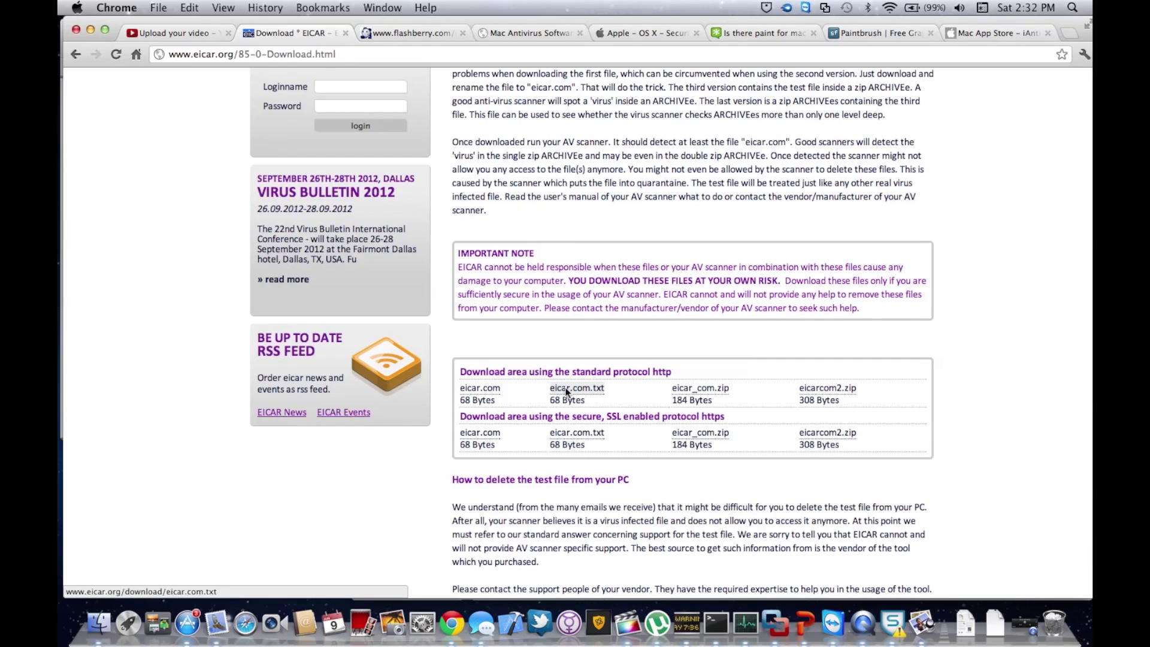
{"action": "left_click", "coordinate": [567, 392]}
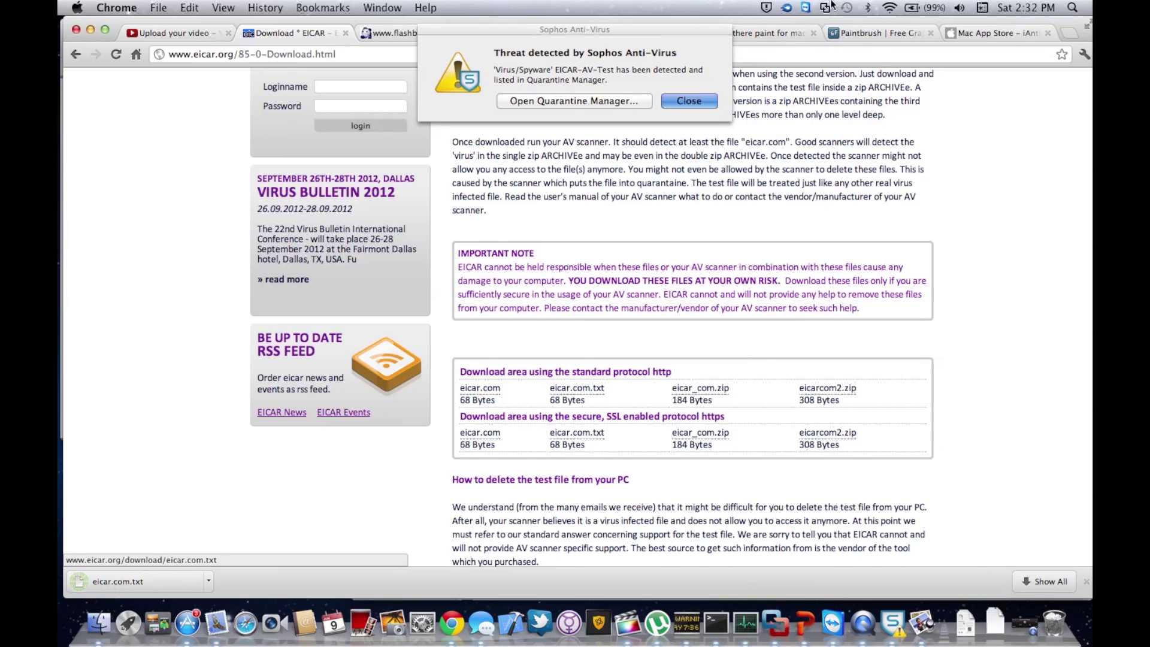
Open Quarantine Manager from the EICAR-AV-Test threat alert and click the lock to unlock it
{"action": "left_click", "coordinate": [825, 7]}
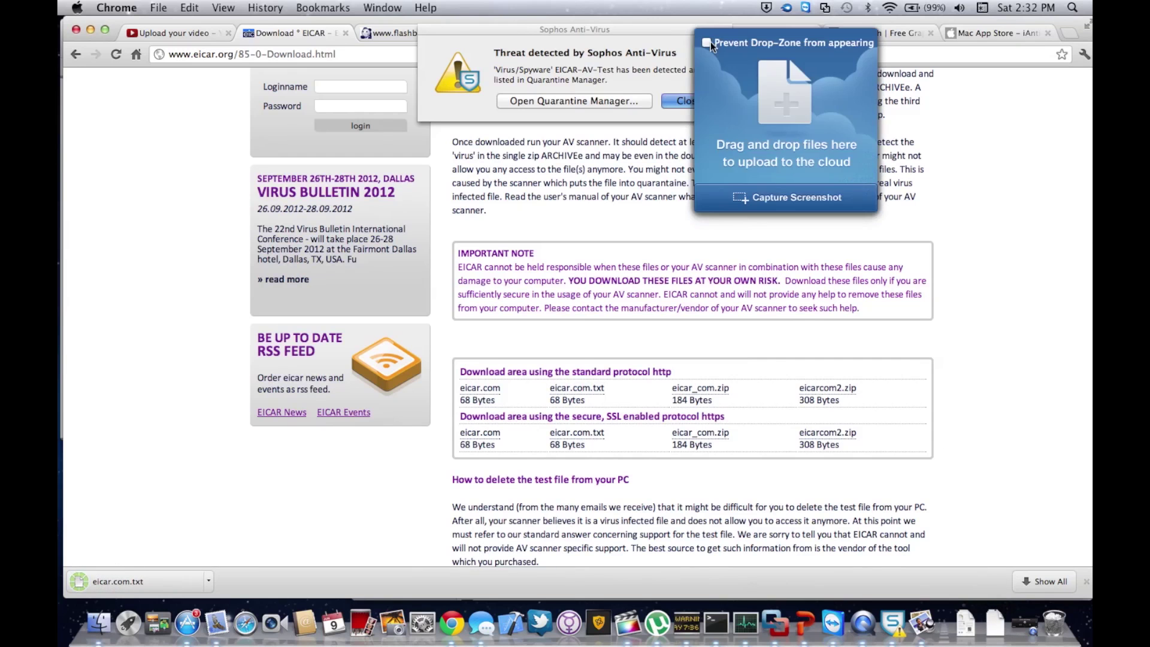
{"action": "left_click", "coordinate": [615, 57]}
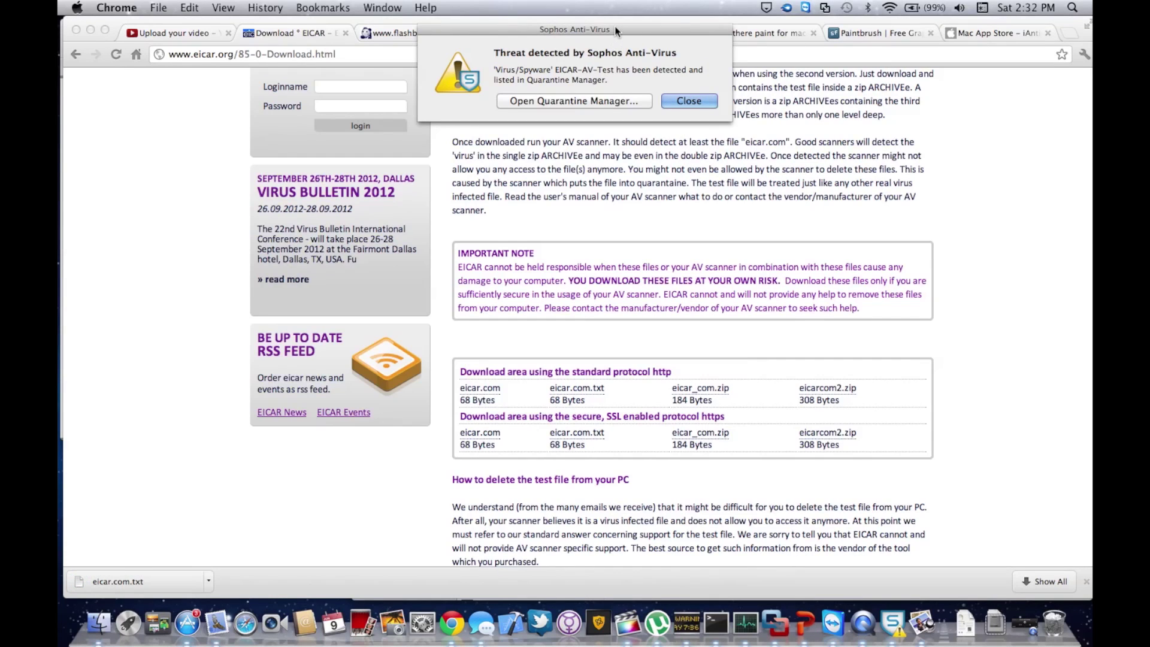
{"action": "left_click", "coordinate": [642, 104]}
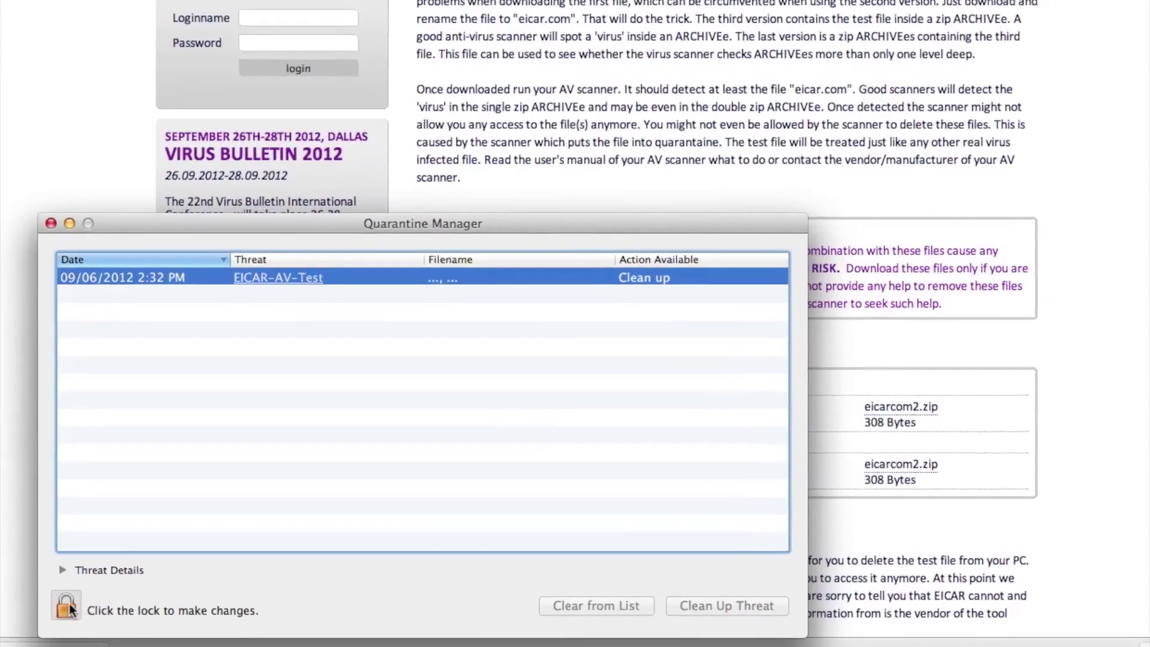
{"action": "left_click", "coordinate": [190, 543]}
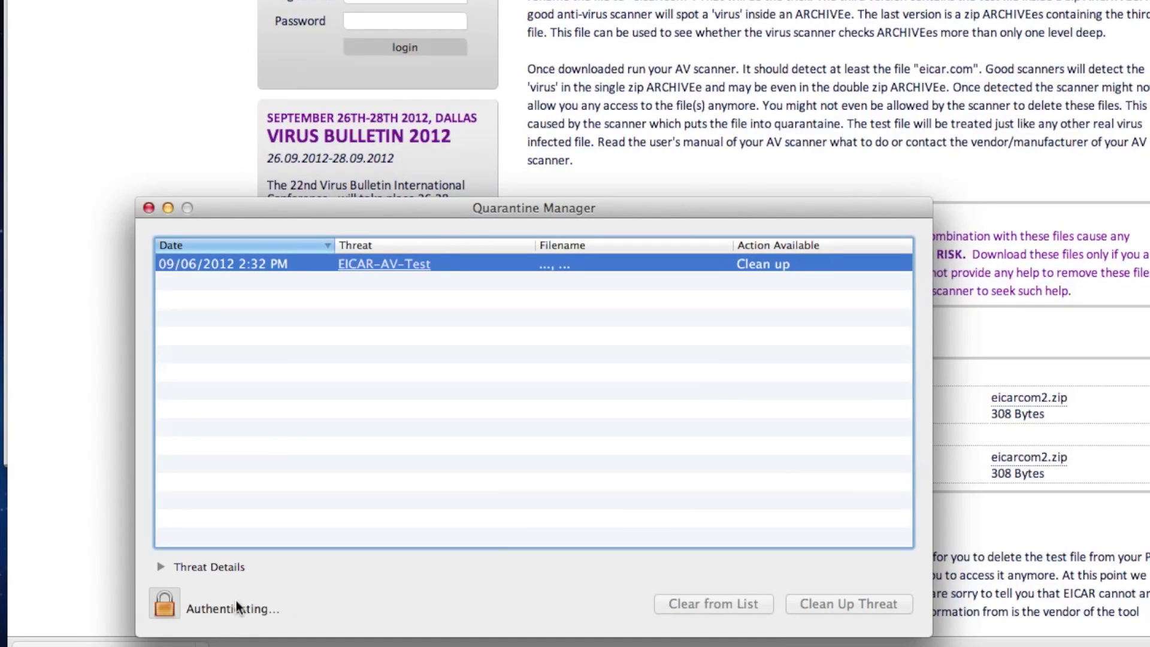
Authenticate with the admin password and confirm cleanup of the EICAR-AV-Test threat
{"action": "type", "text": "•••••"}
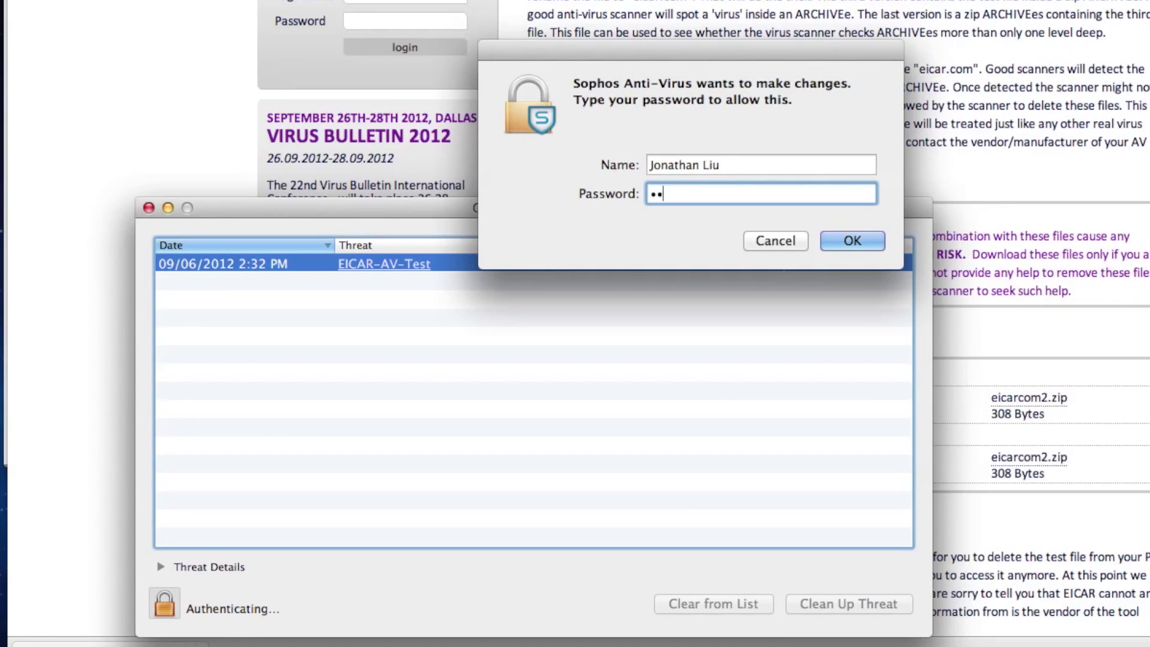
{"action": "type", "text": "••••"}
{"action": "key", "text": "Return"}
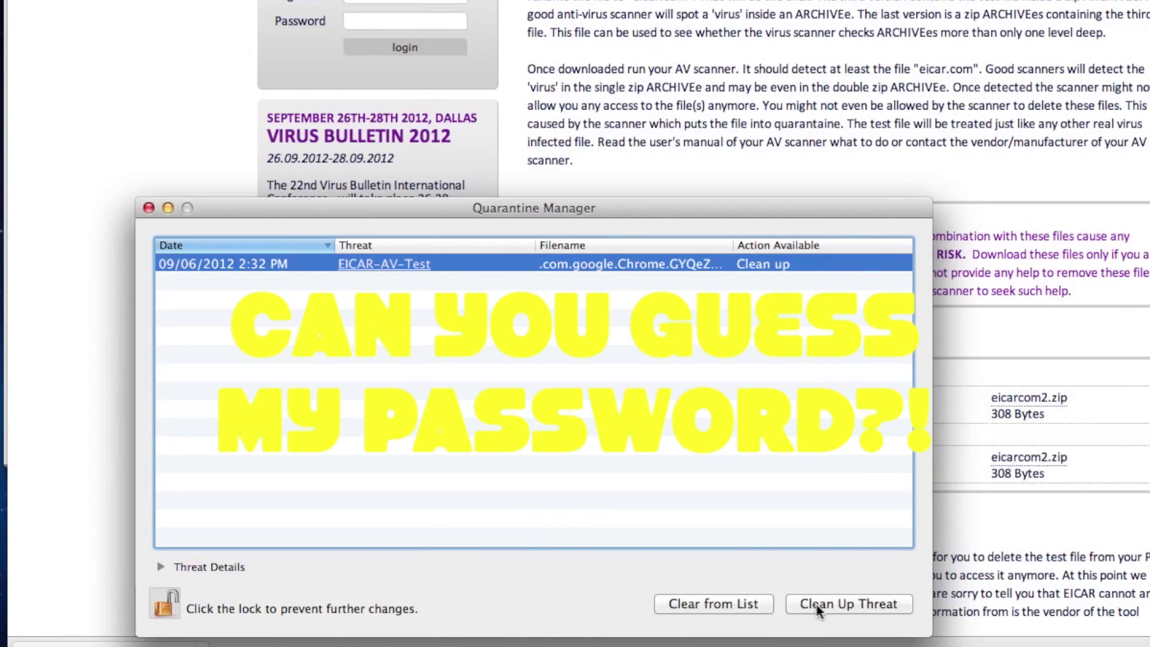
{"action": "left_click", "coordinate": [819, 605]}
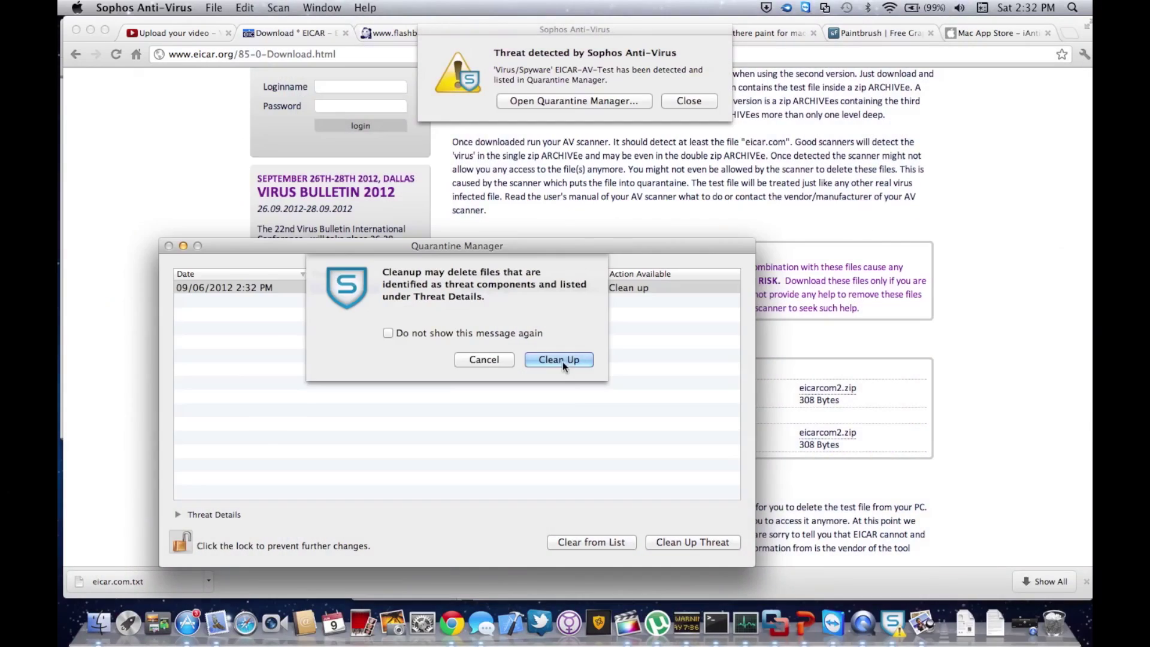
{"action": "left_click", "coordinate": [563, 361]}
Dismiss the threat alert and bring up the Sophos Scans window from the Dock
{"action": "left_click", "coordinate": [615, 75]}
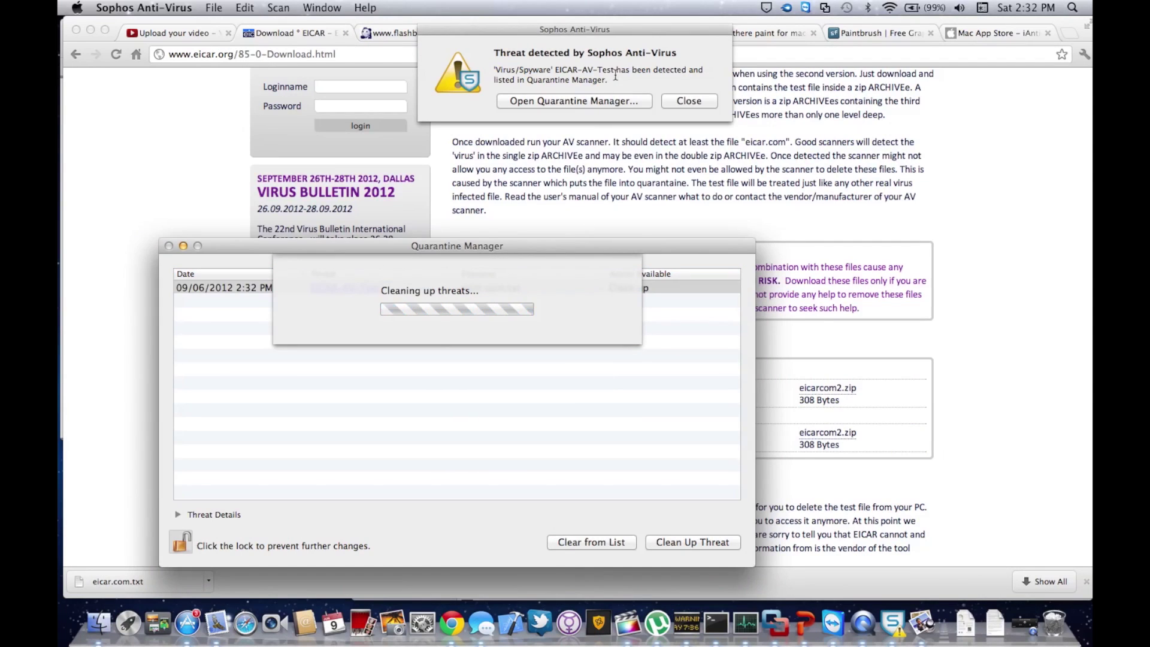
{"action": "left_click", "coordinate": [690, 103]}
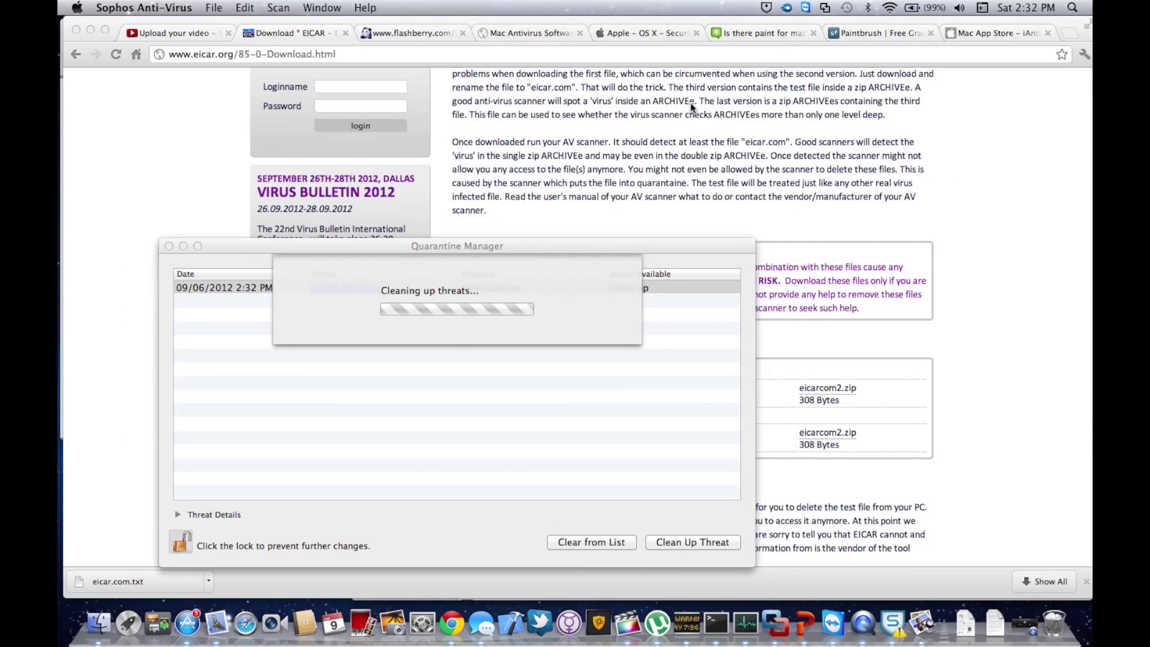
{"action": "left_click", "coordinate": [895, 635]}
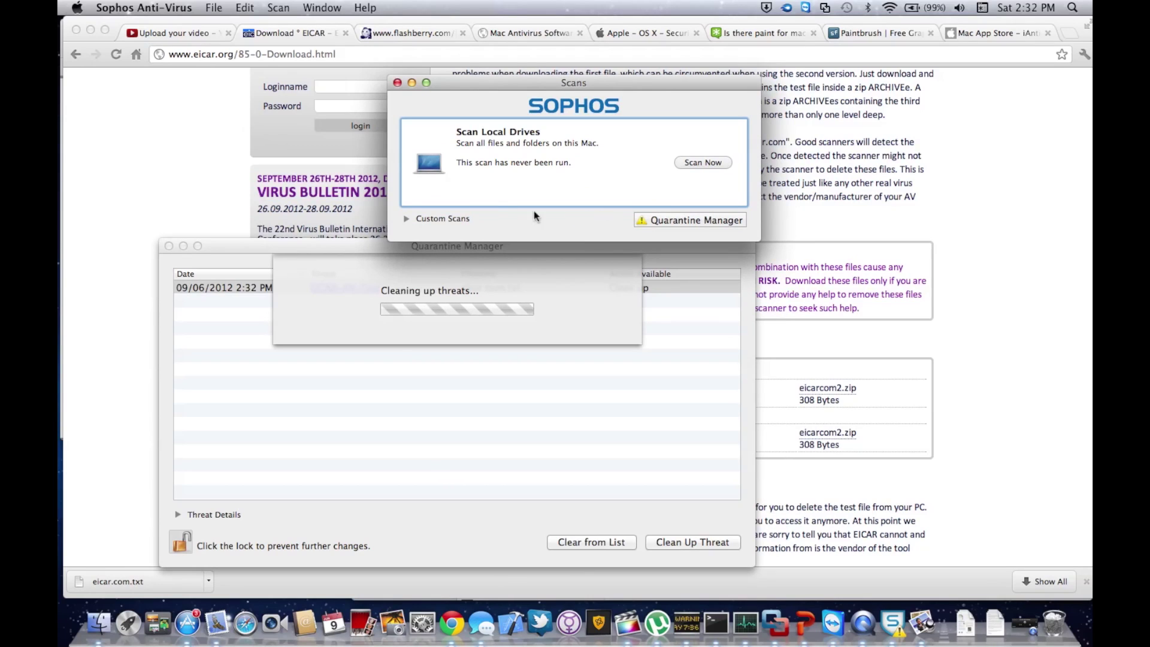
Start a Scan Local Drives scan and expand the Custom Scans list
{"action": "left_click", "coordinate": [725, 163]}
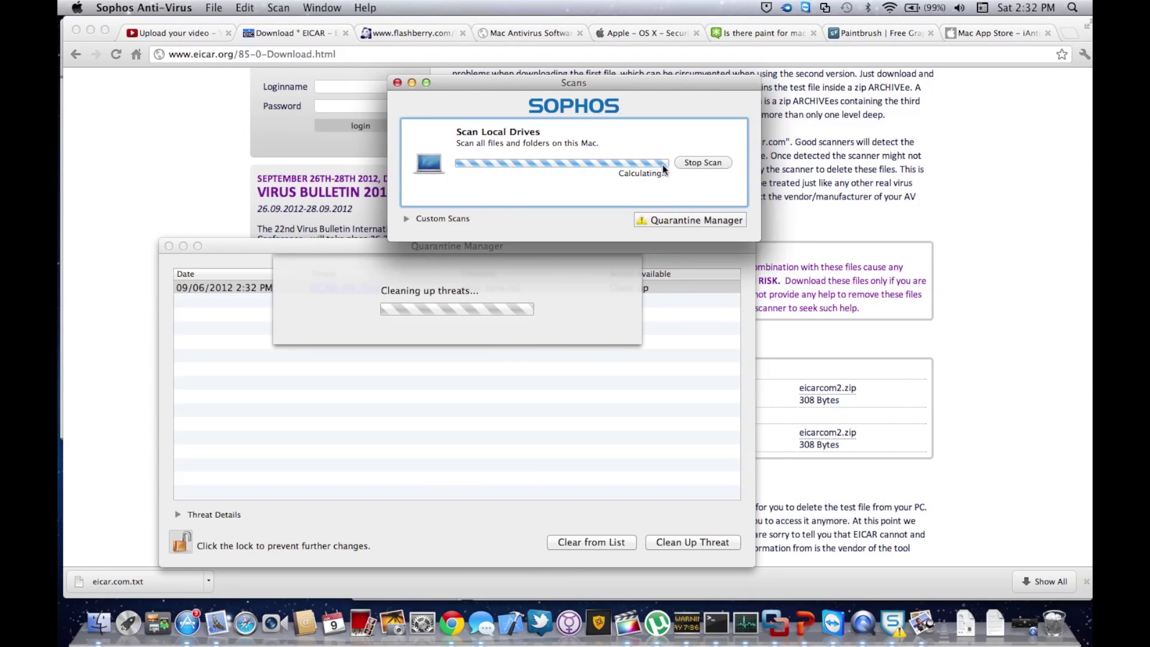
{"action": "left_click", "coordinate": [408, 220]}
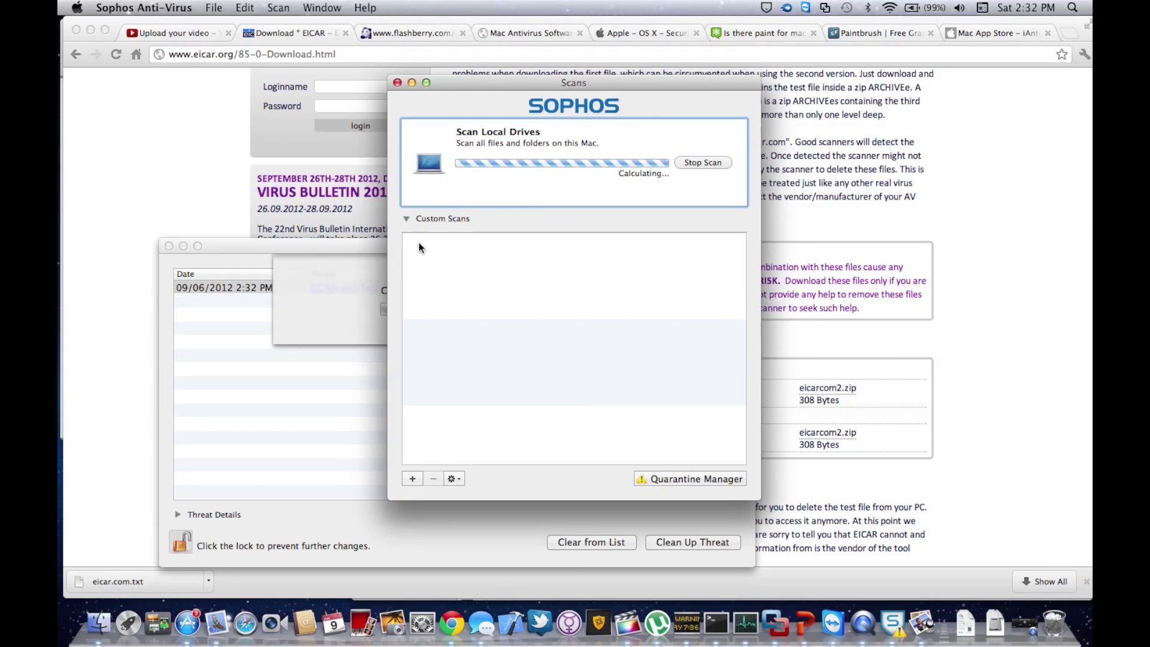
Add an untitled custom scan after reviewing its Scan Items, Excluded Items and Options, then stop the local drives scan
{"action": "left_click", "coordinate": [411, 479]}
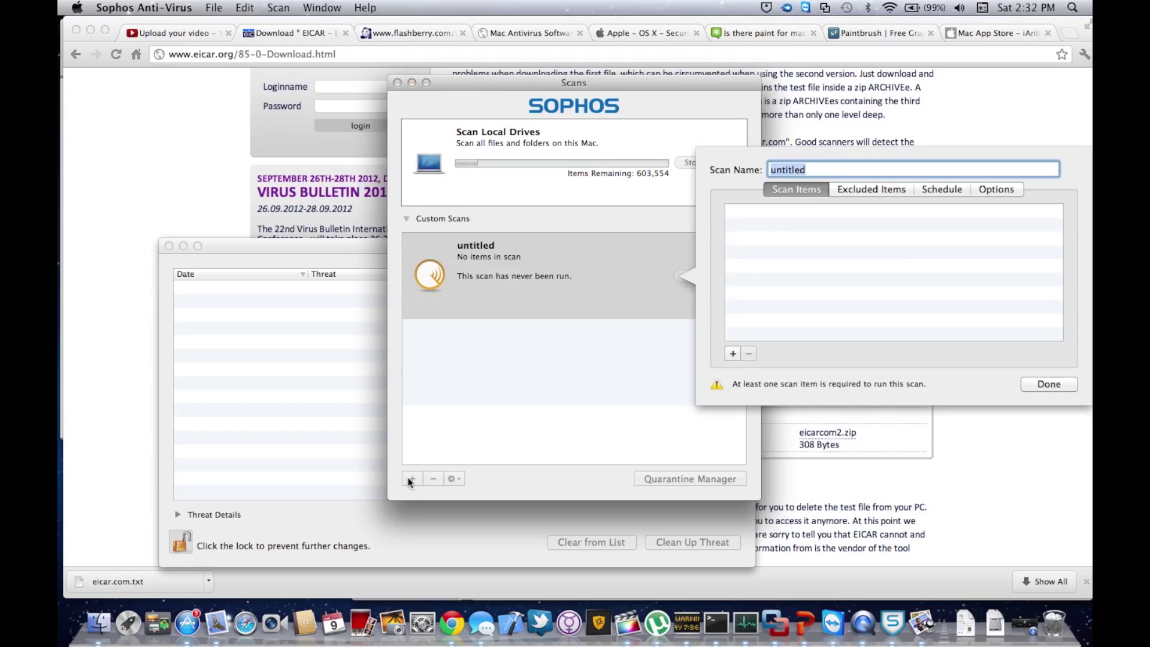
{"action": "left_click", "coordinate": [871, 190]}
{"action": "left_click", "coordinate": [988, 189]}
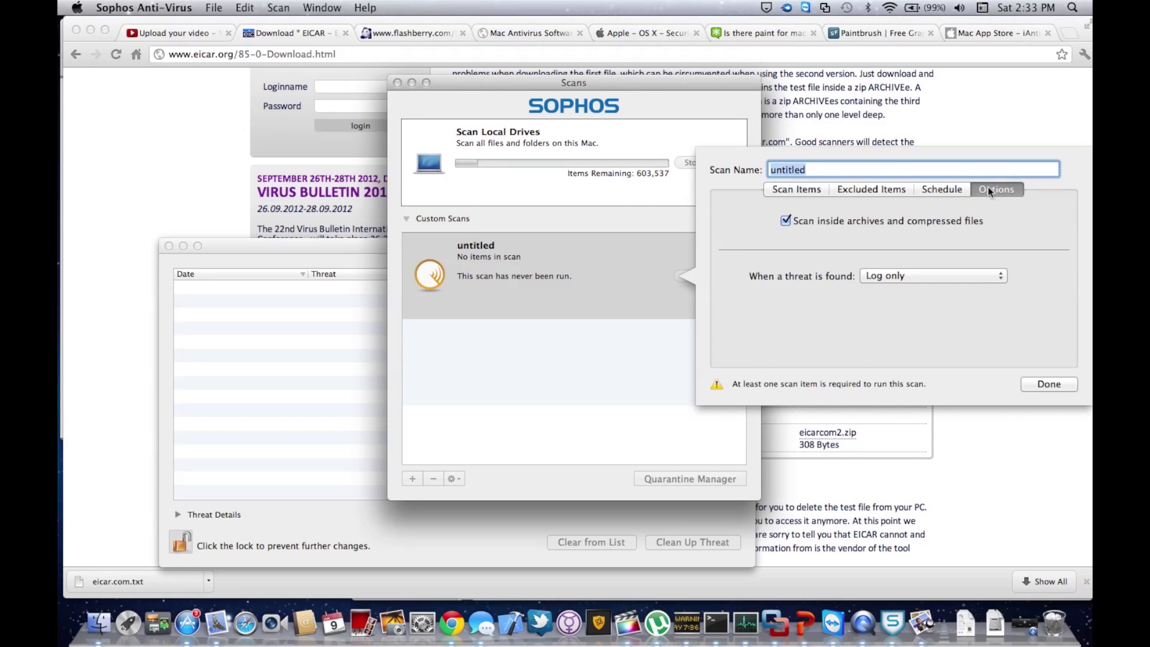
{"action": "left_click", "coordinate": [822, 190]}
{"action": "left_click", "coordinate": [869, 191]}
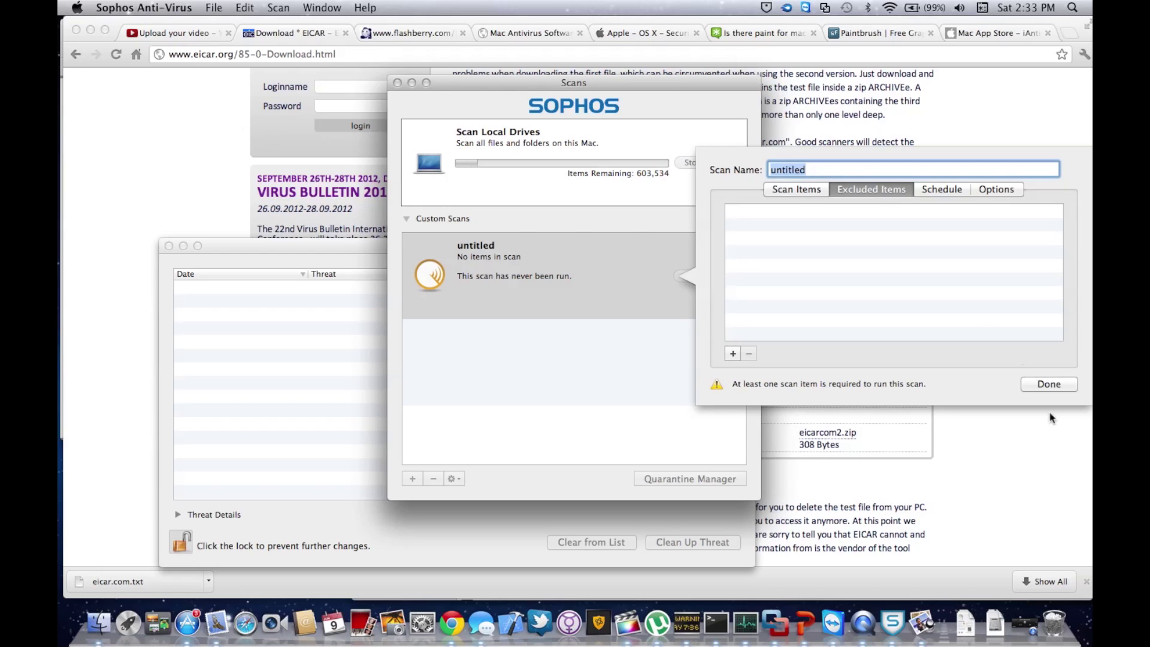
{"action": "left_click", "coordinate": [1056, 385]}
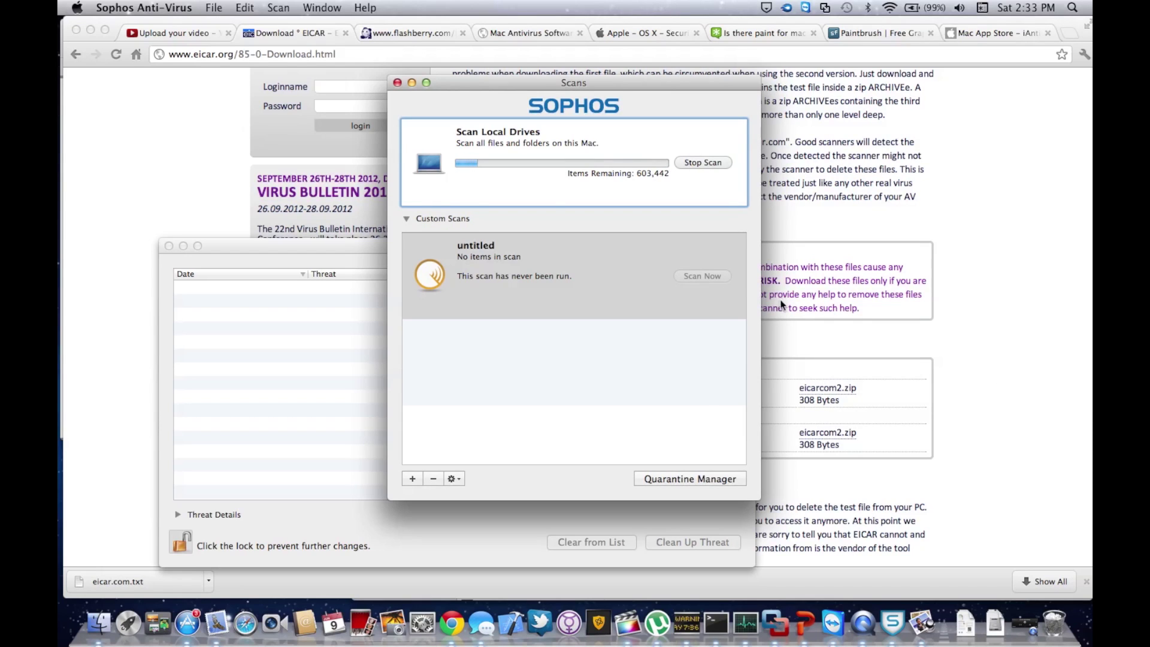
{"action": "left_click", "coordinate": [698, 169]}
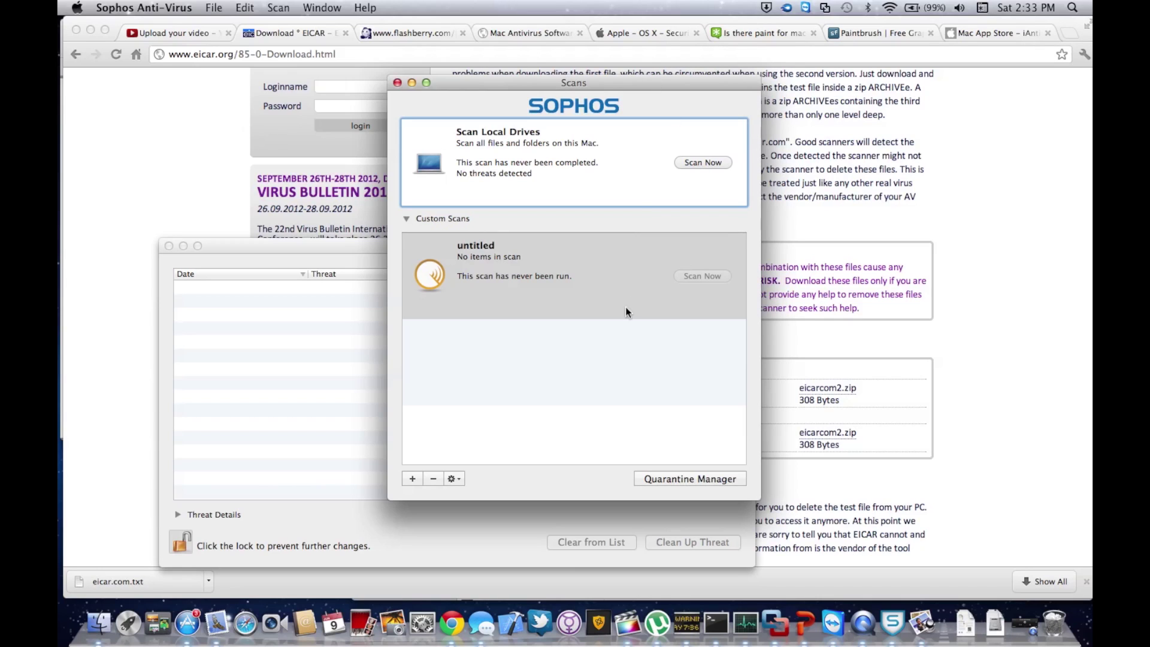
Create a new custom scan from the File menu and name it "j'"
{"action": "left_click", "coordinate": [222, 3]}
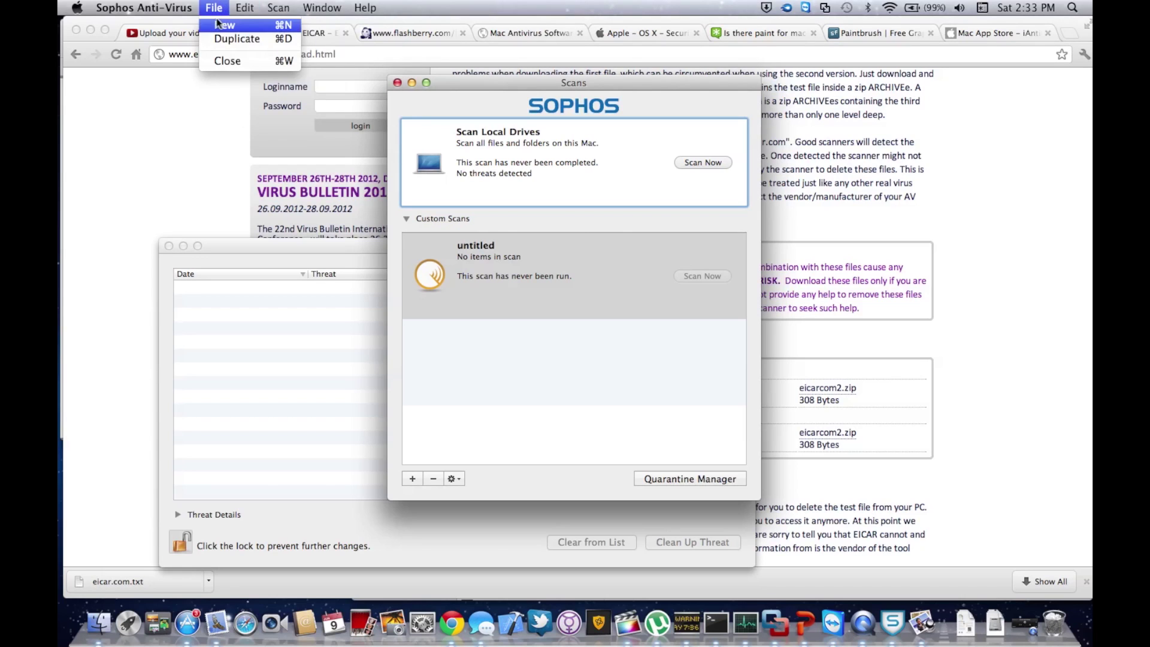
{"action": "left_click", "coordinate": [220, 25]}
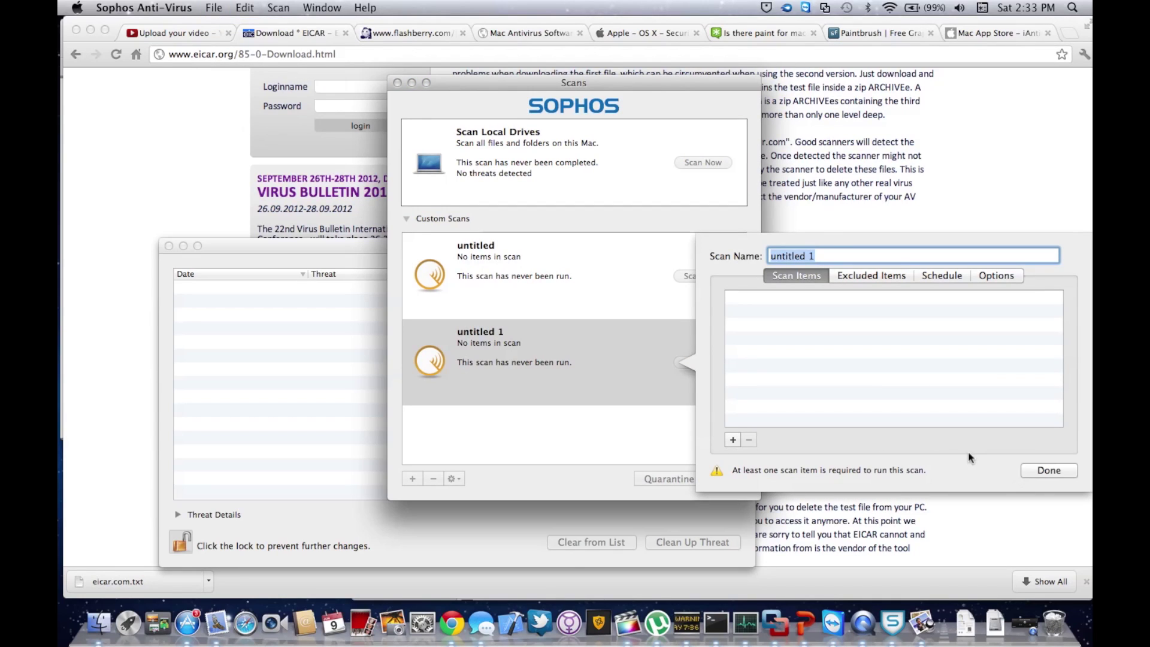
{"action": "type", "text": "'"}
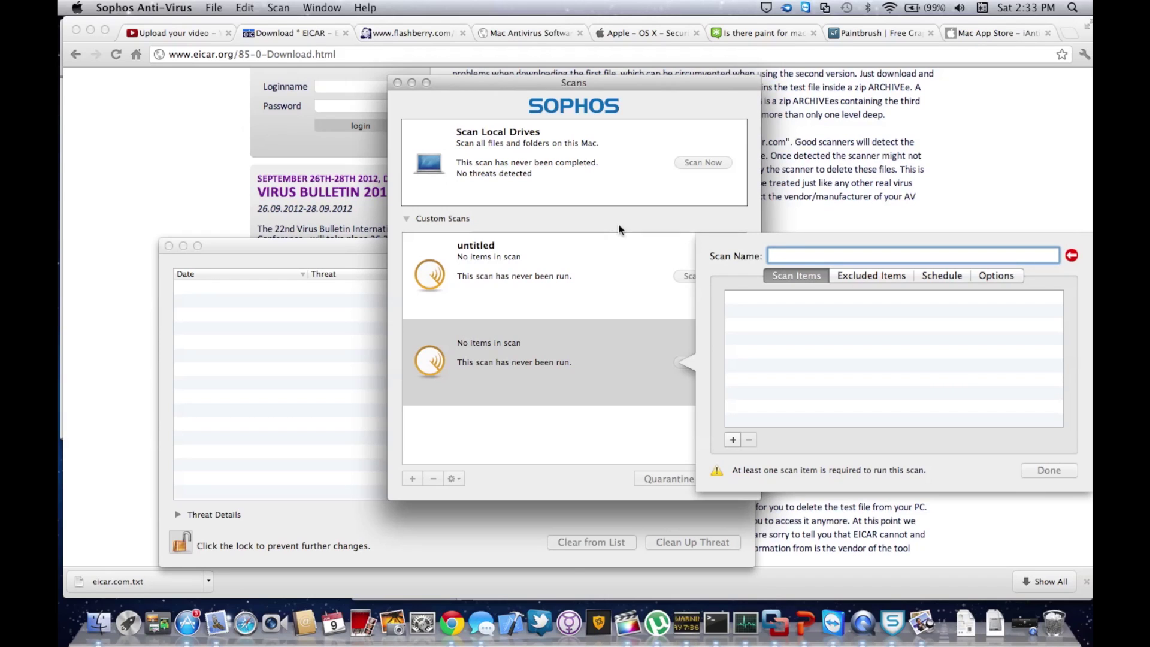
{"action": "left_click", "coordinate": [1043, 472]}
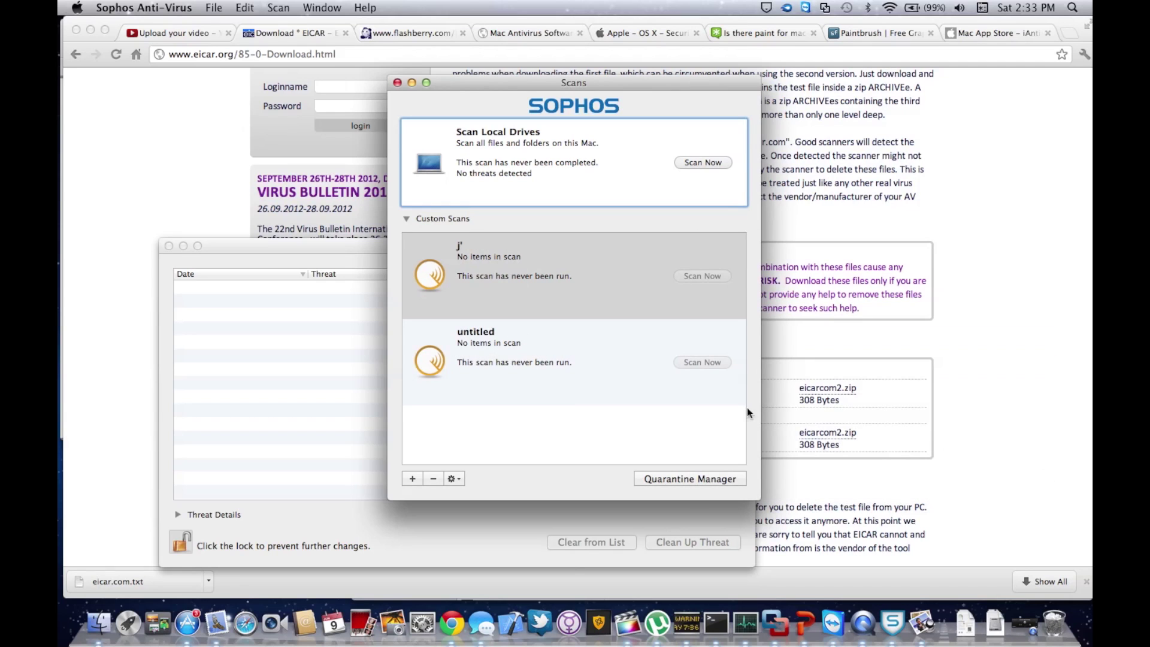
Remove both the untitled and the "j'" custom scans, confirming Remove Scan each time
{"action": "left_click", "coordinate": [432, 480]}
{"action": "left_click", "coordinate": [657, 184]}
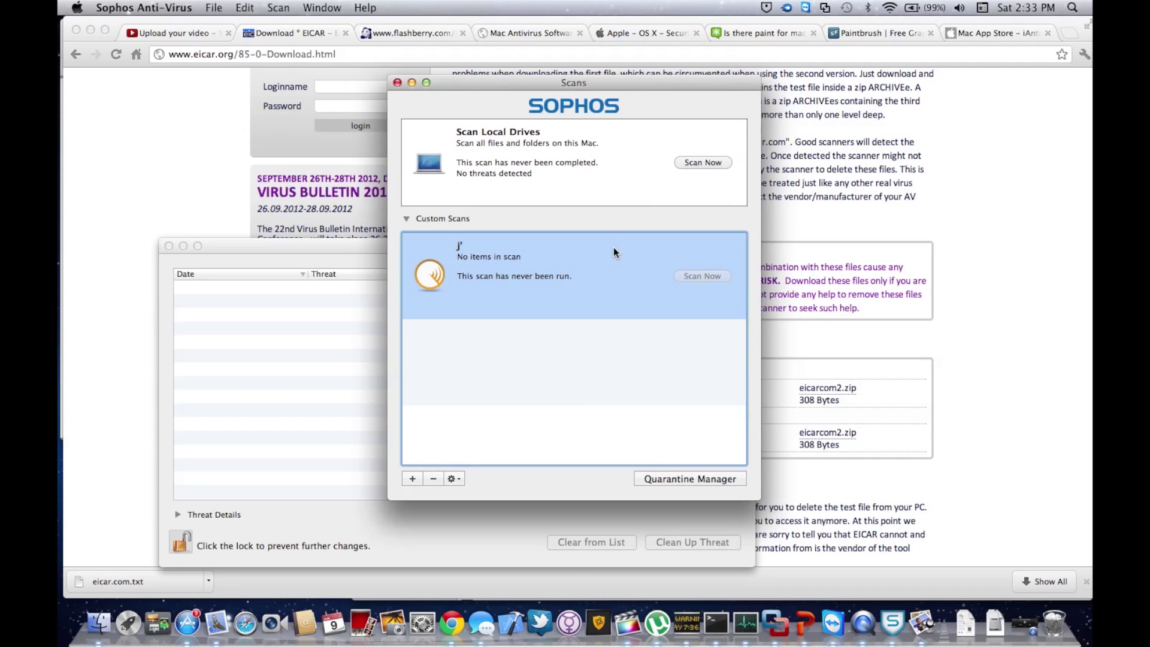
{"action": "left_click", "coordinate": [440, 480]}
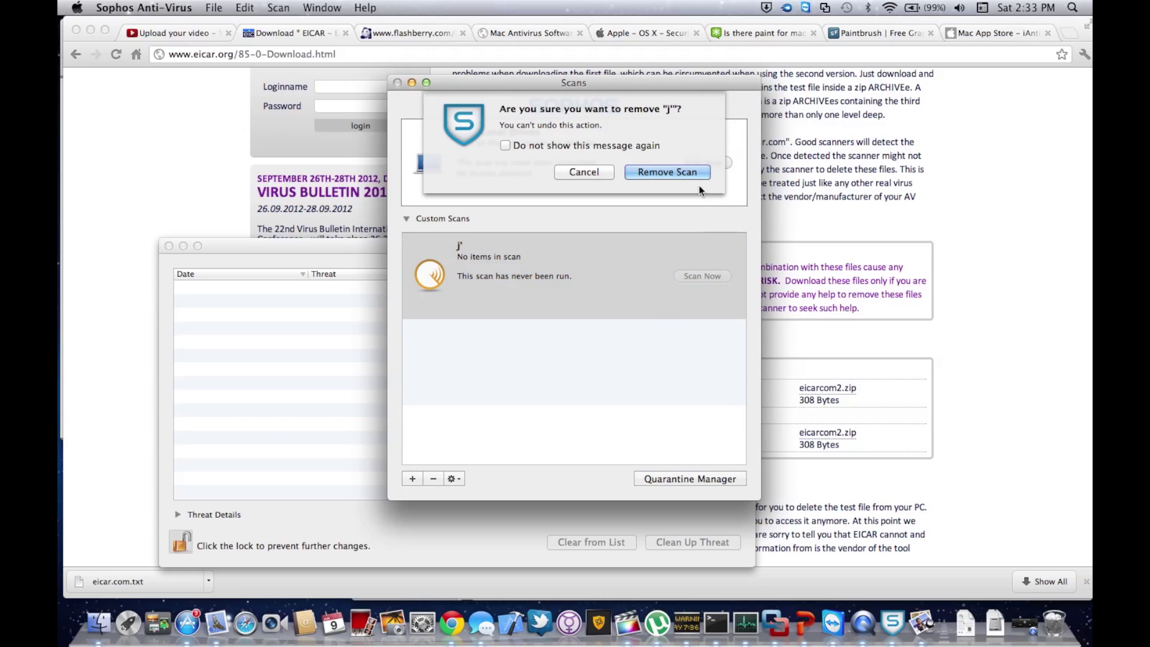
{"action": "left_click", "coordinate": [697, 171]}
Open the Sophos Anti-Virus Preferences window
{"action": "left_click", "coordinate": [247, 6]}
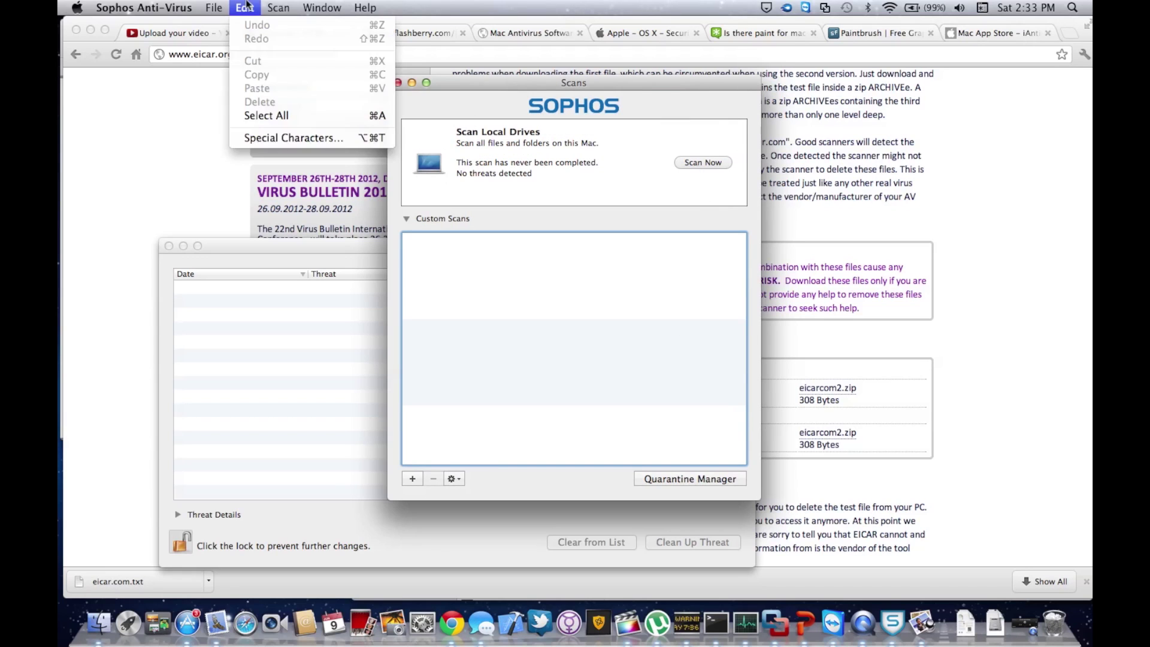
{"action": "mouse_move", "coordinate": [291, 4]}
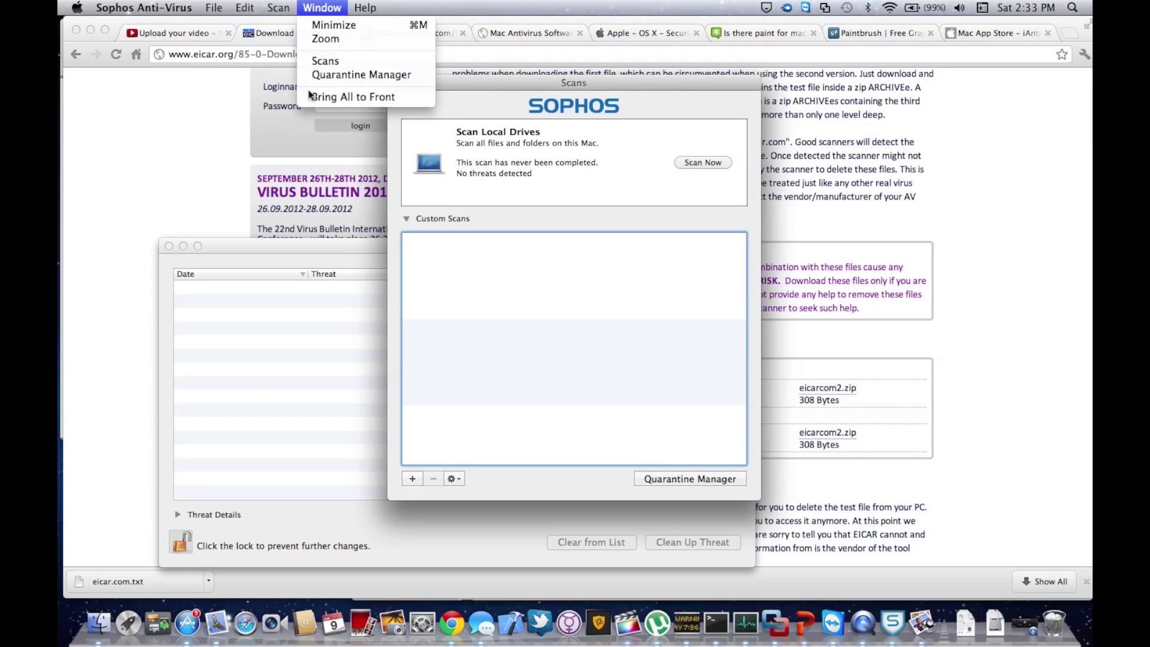
{"action": "mouse_move", "coordinate": [144, 7]}
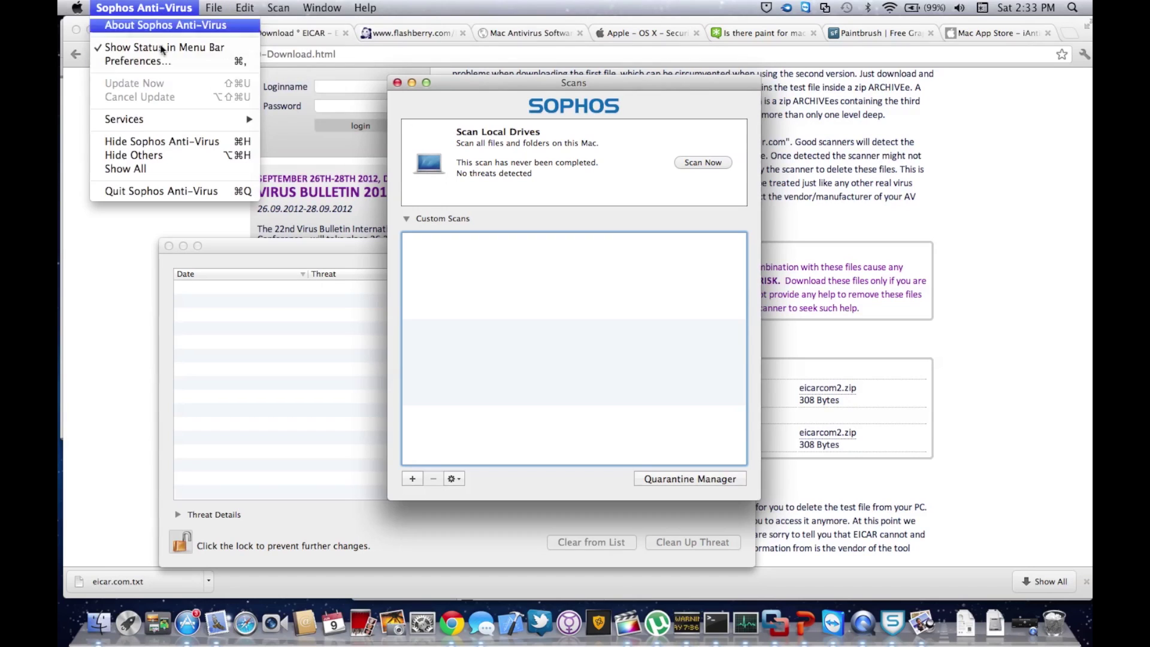
{"action": "left_click", "coordinate": [171, 63]}
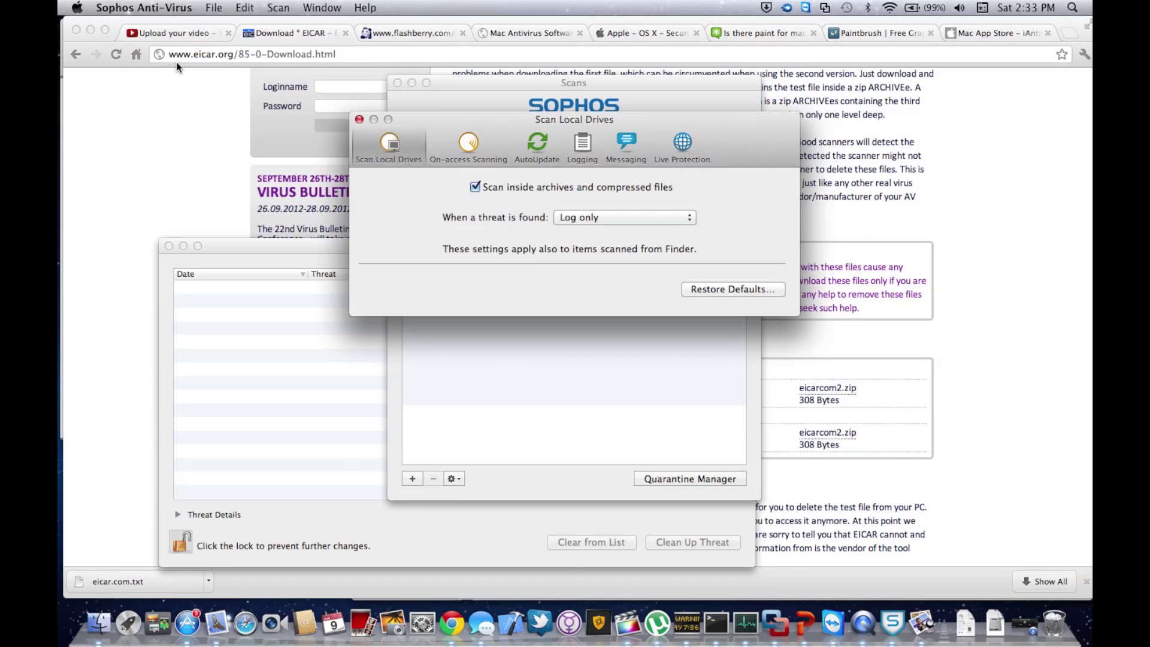
Review the AutoUpdate, On-access Scanning, Scan Local Drives, Messaging, Logging and Live Protection settings
{"action": "left_click", "coordinate": [538, 143]}
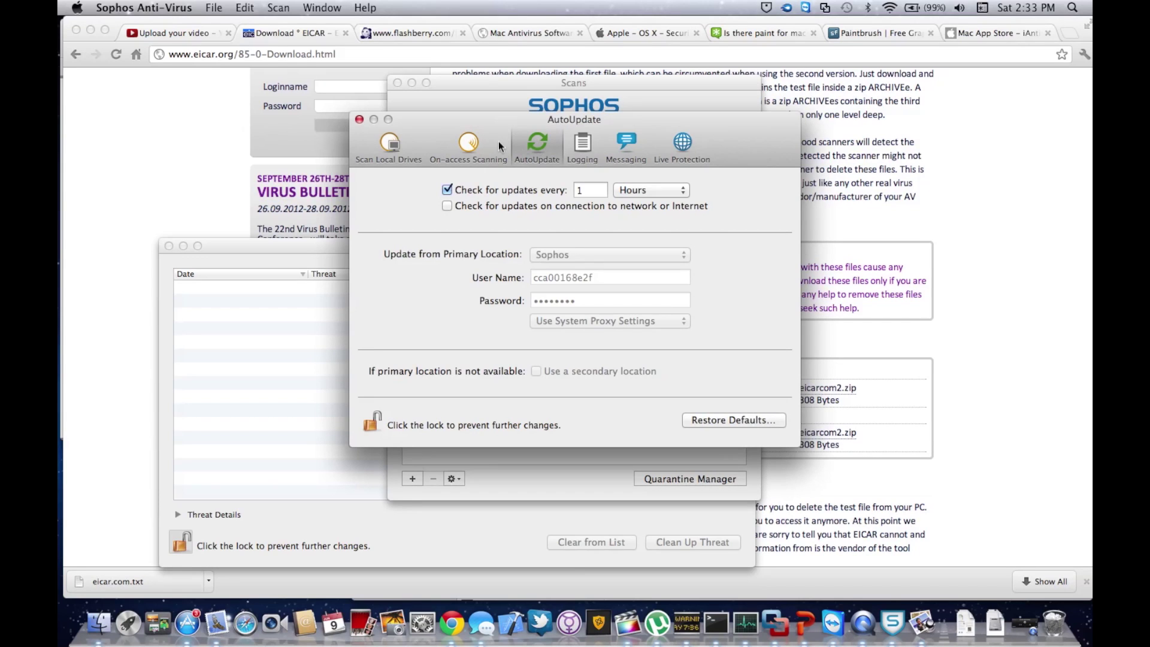
{"action": "left_click", "coordinate": [477, 144]}
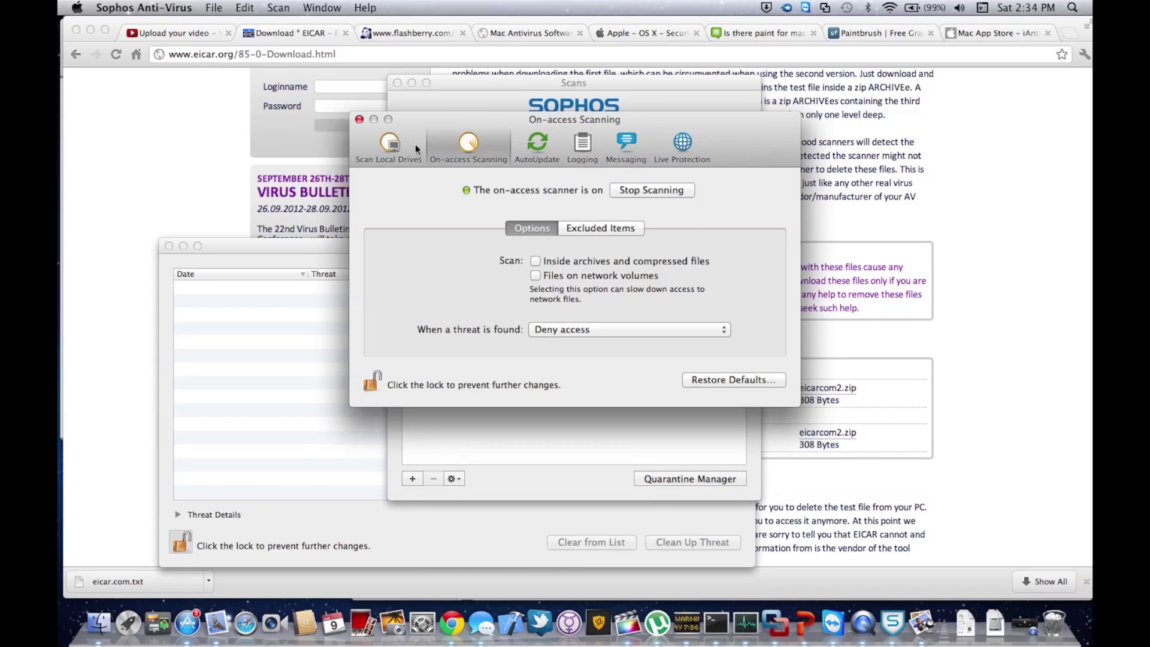
{"action": "left_click", "coordinate": [374, 142]}
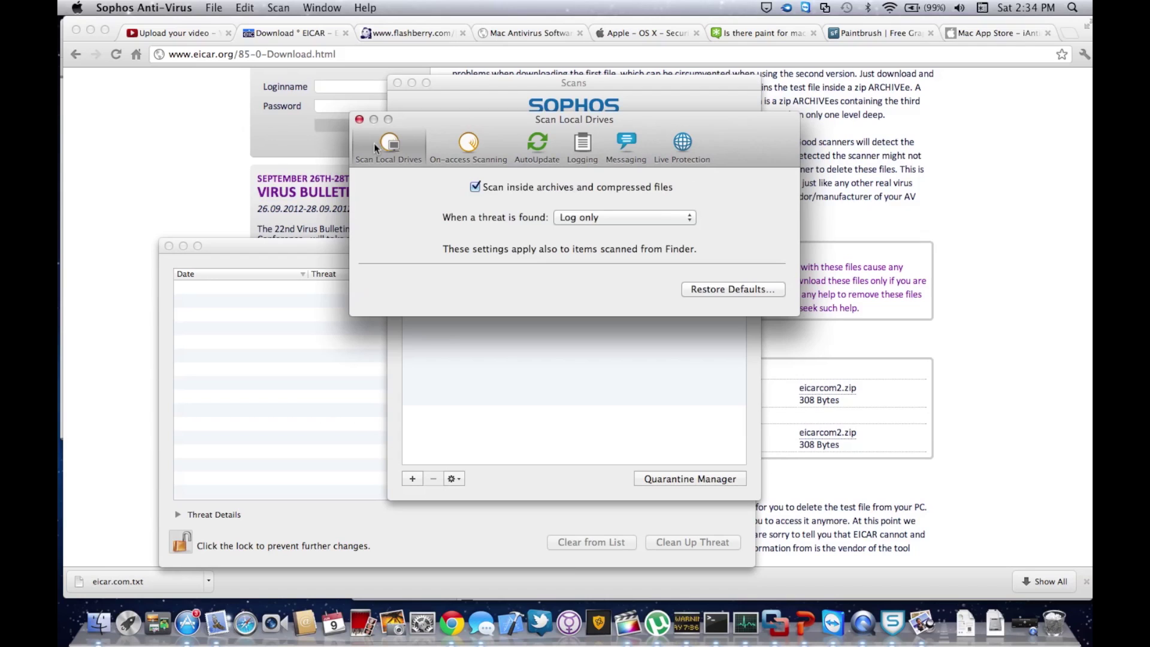
{"action": "left_click", "coordinate": [626, 142]}
{"action": "left_click", "coordinate": [583, 142]}
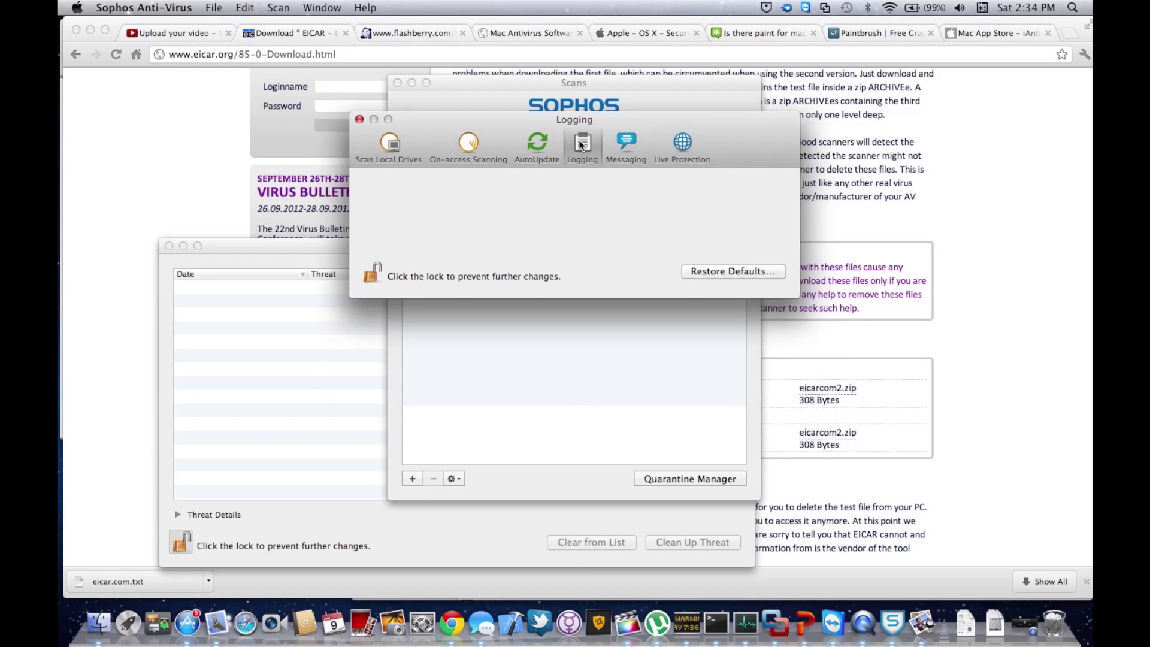
{"action": "left_click", "coordinate": [676, 146]}
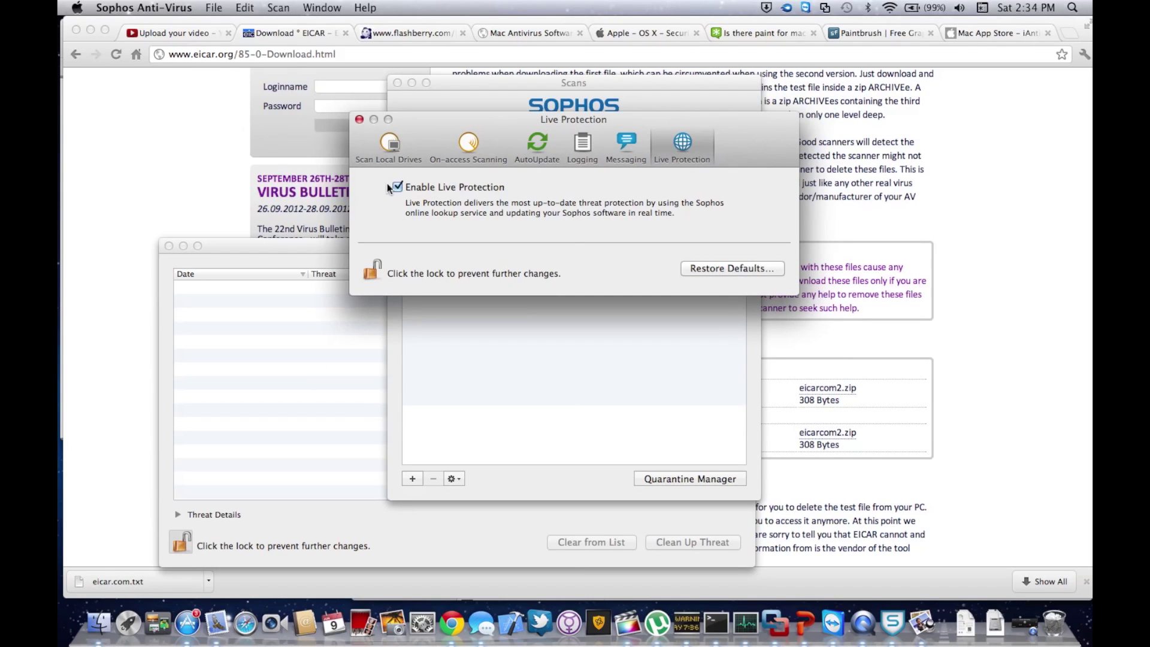
Dismiss the Sophos threat alert and close the Preferences window
{"action": "key", "text": "super+q"}
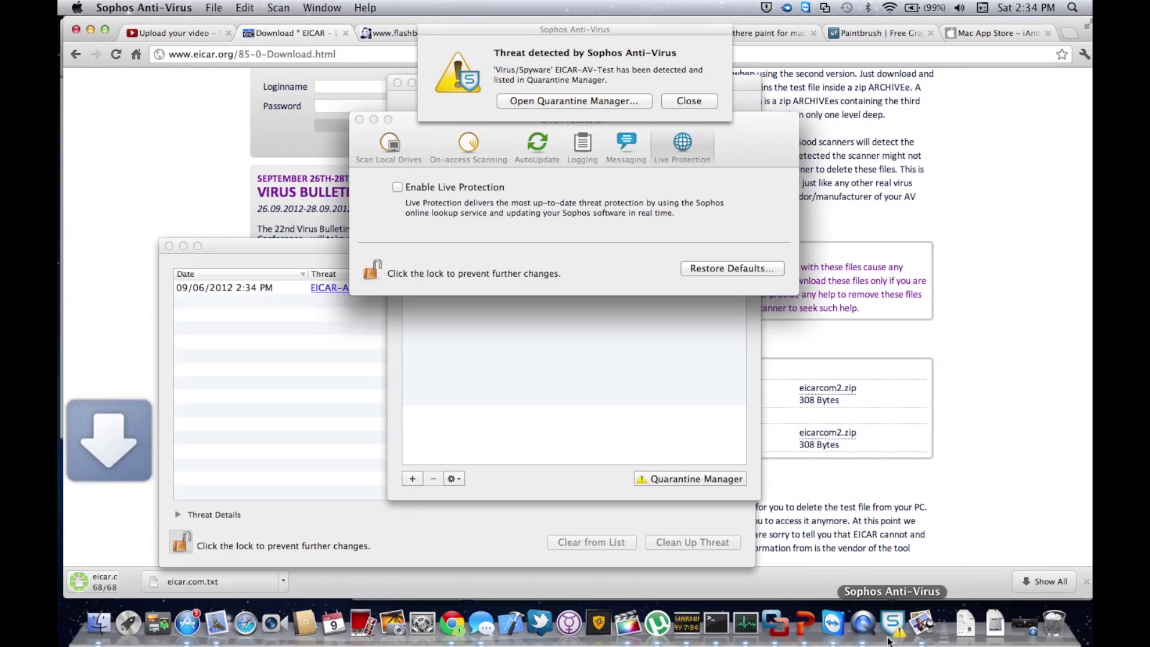
{"action": "left_click", "coordinate": [690, 102]}
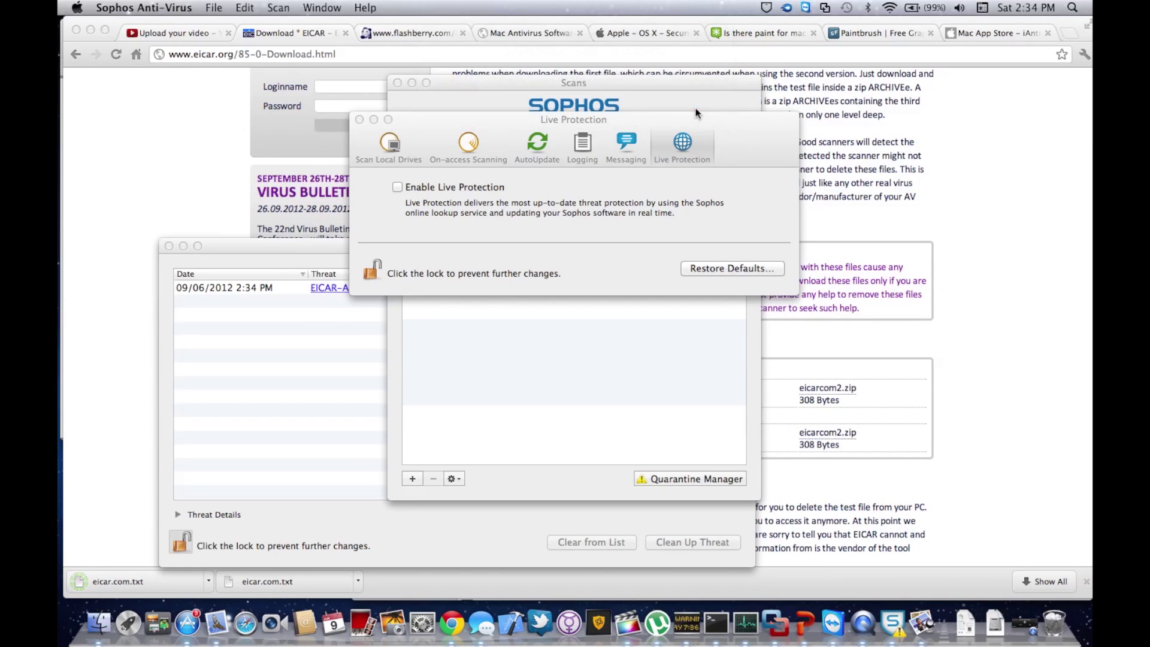
{"action": "left_click", "coordinate": [472, 123]}
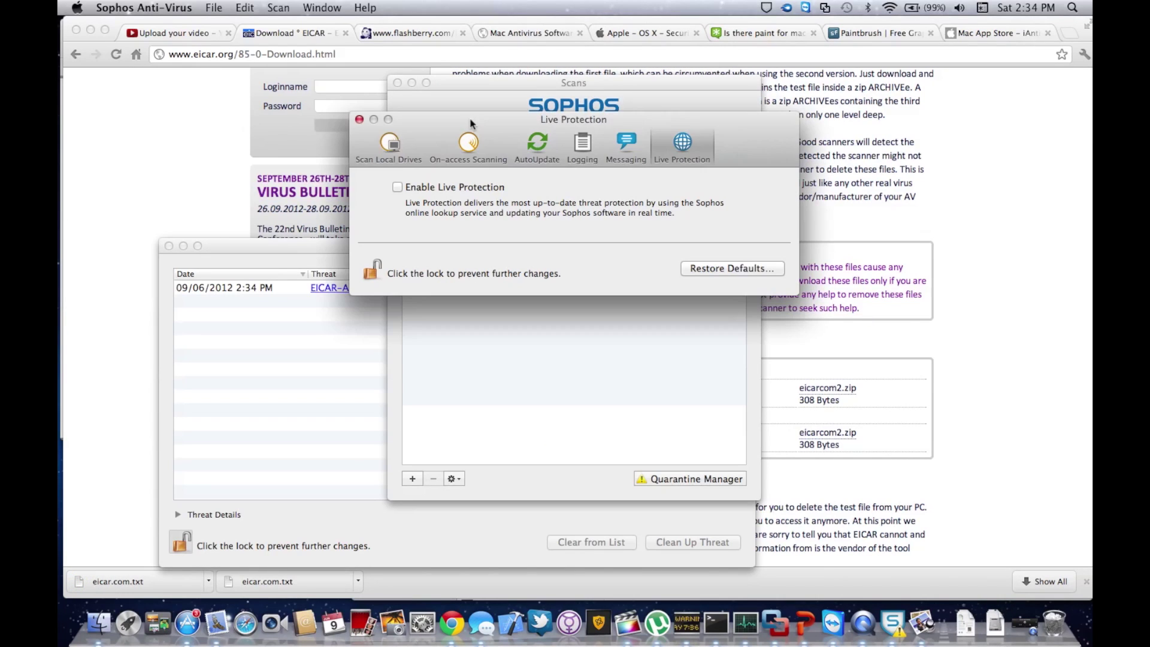
{"action": "left_click", "coordinate": [358, 119]}
Download eicar.com.txt from the EICAR page in Chrome and dismiss the resulting threat alert
{"action": "left_click", "coordinate": [347, 174]}
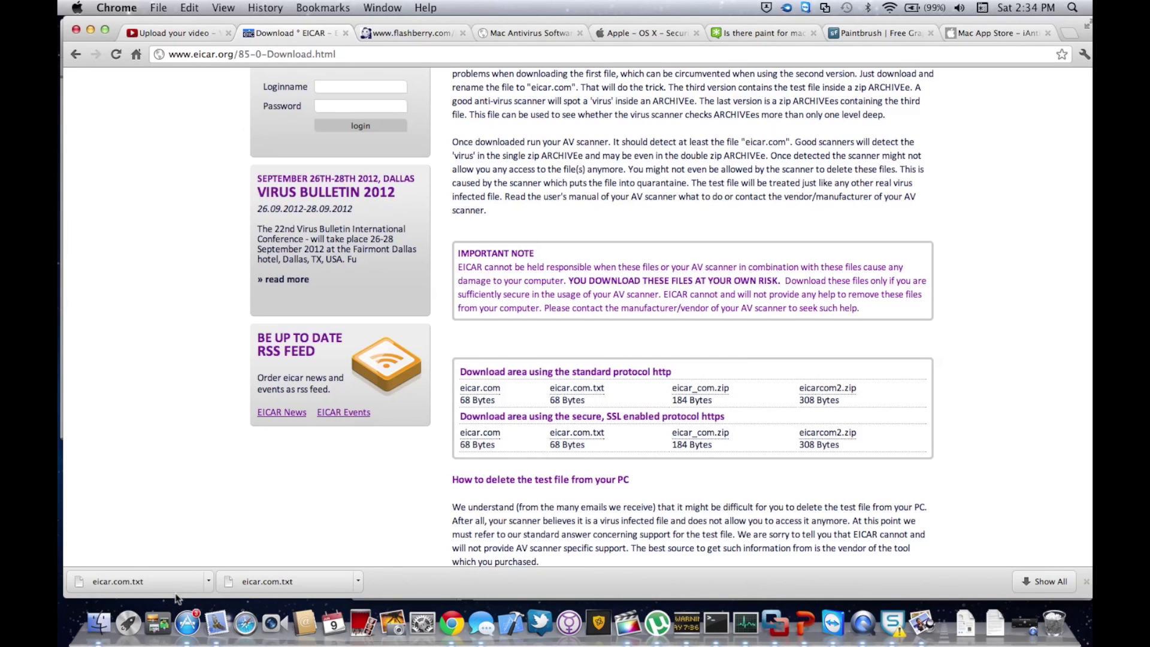
{"action": "left_click", "coordinate": [573, 390]}
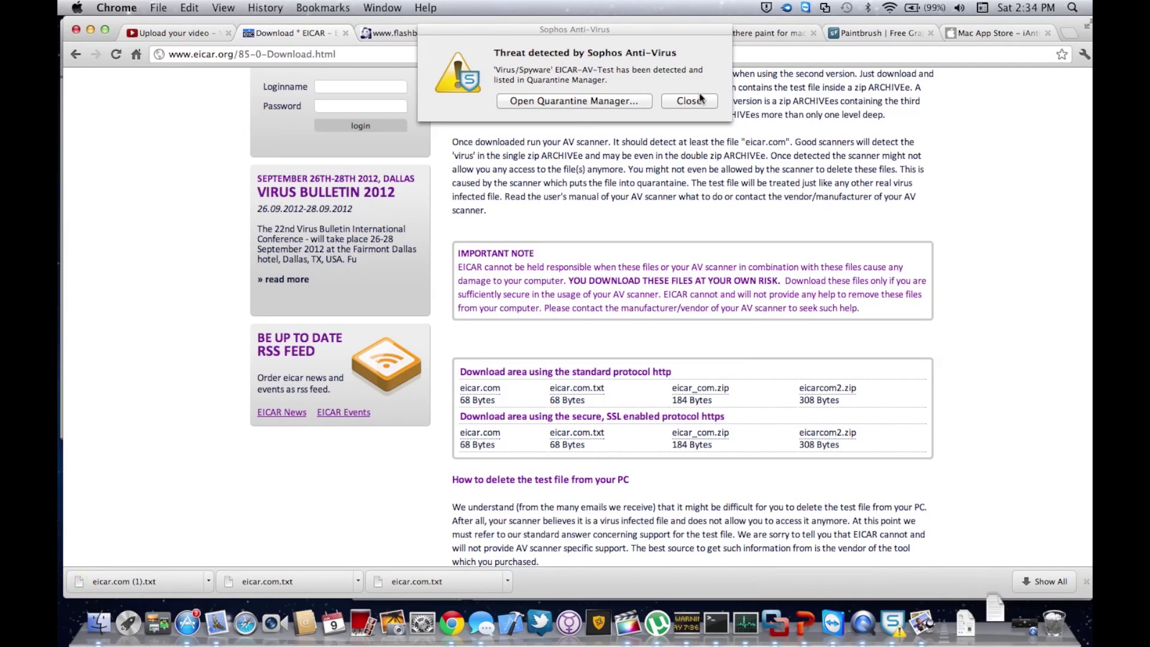
{"action": "left_click", "coordinate": [704, 102]}
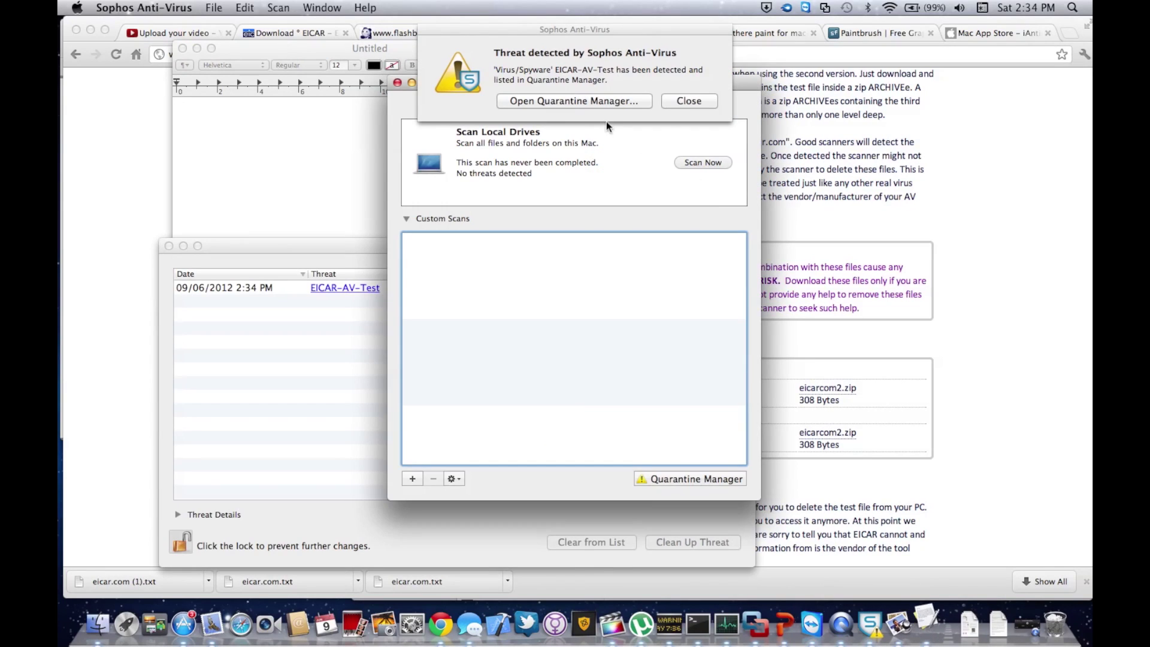
Clean up the 2:34 PM EICAR-AV-Test threat from Quarantine Manager, confirming with Clean Up
{"action": "left_click", "coordinate": [619, 99]}
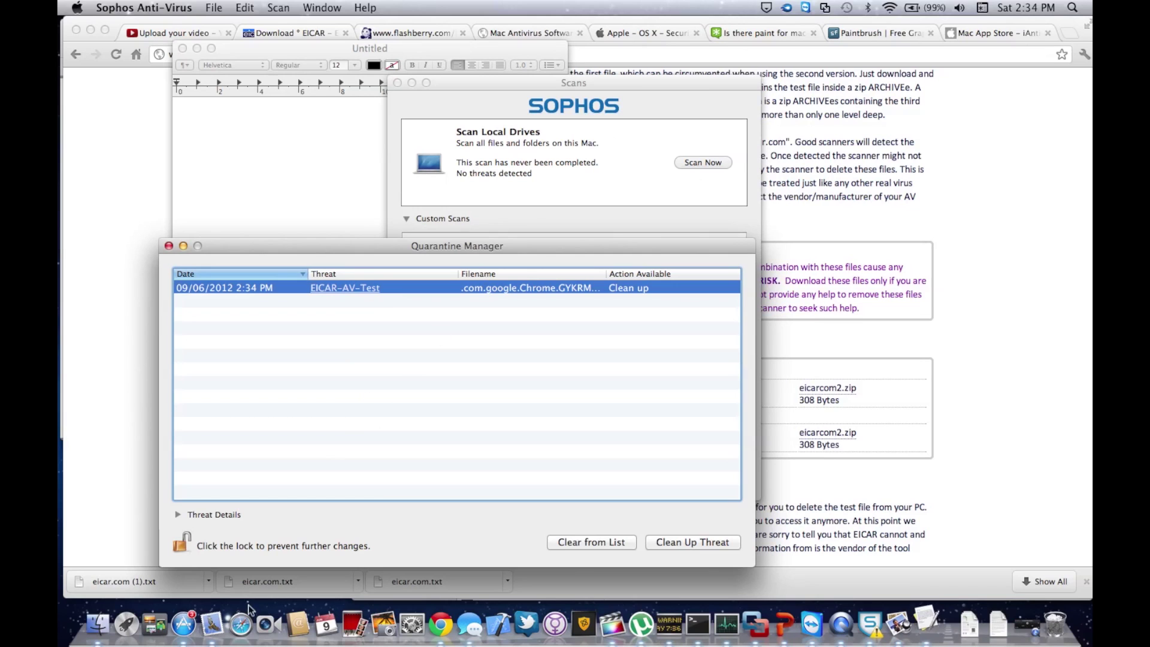
{"action": "left_click", "coordinate": [663, 545]}
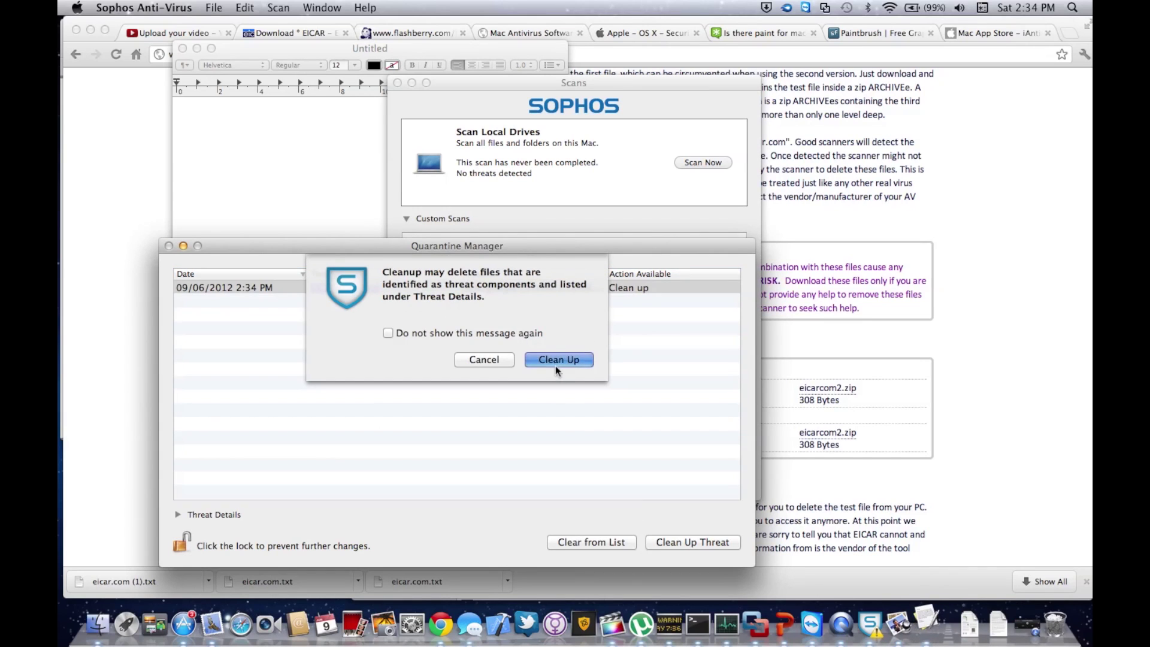
{"action": "left_click", "coordinate": [556, 364]}
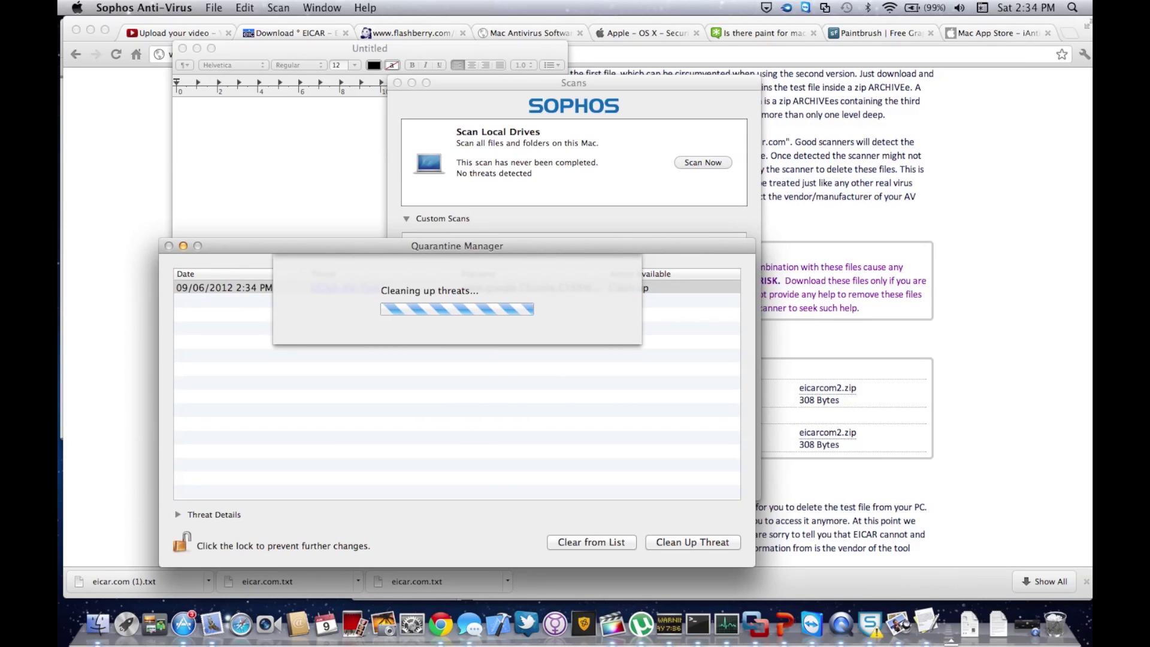